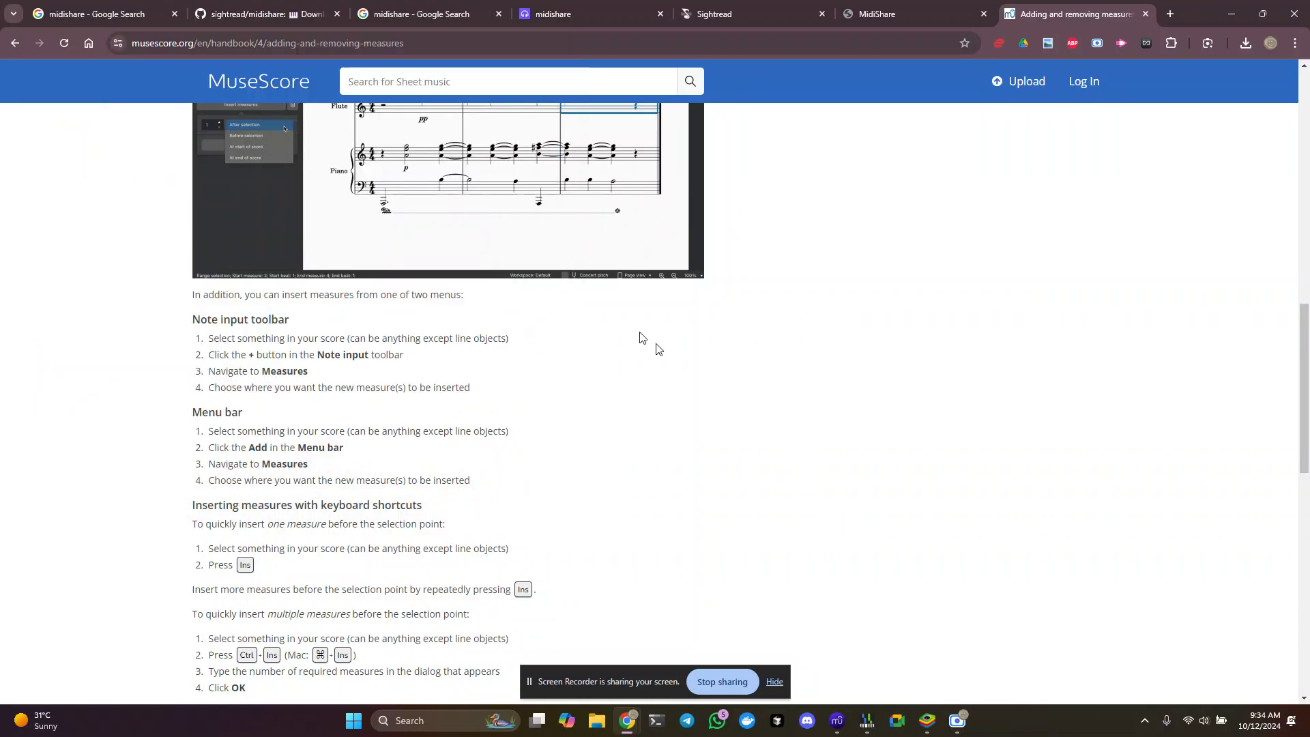
Switch from the MuseScore handbook page to the 12bars.mid score window
key(alt+Tab)
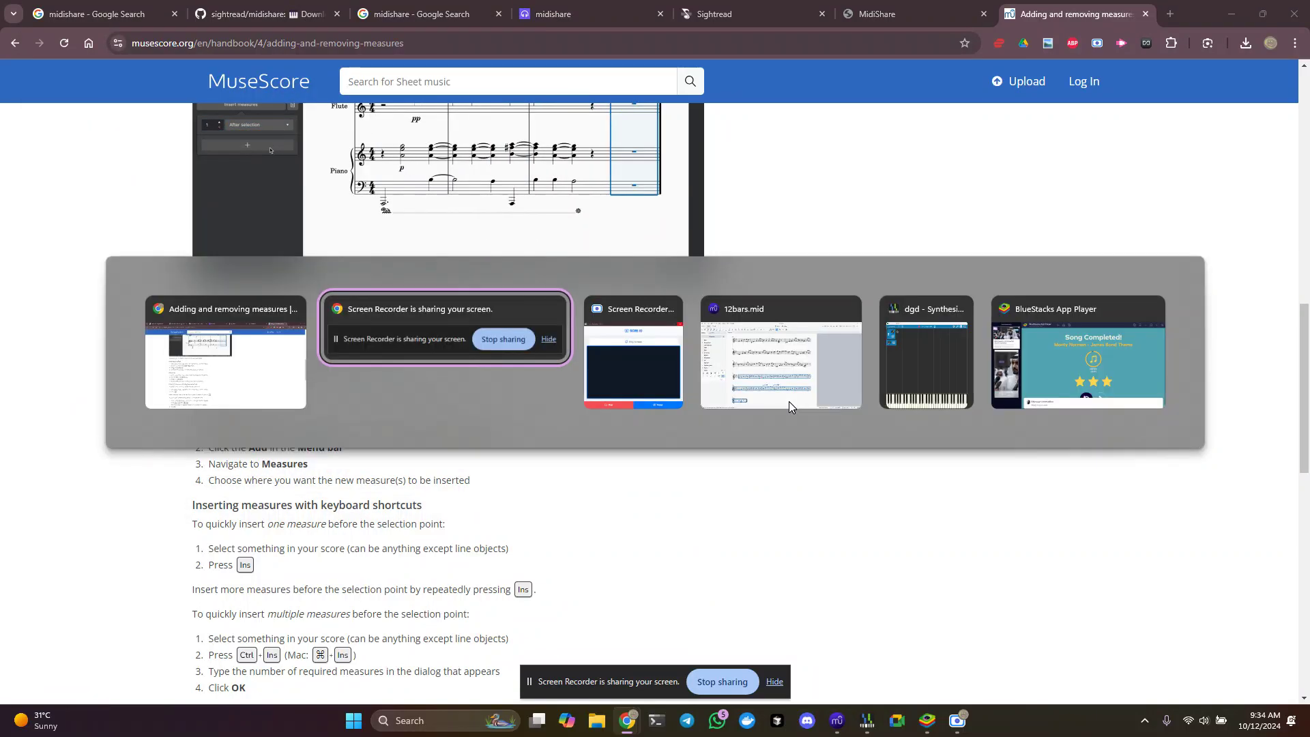
key(Tab)
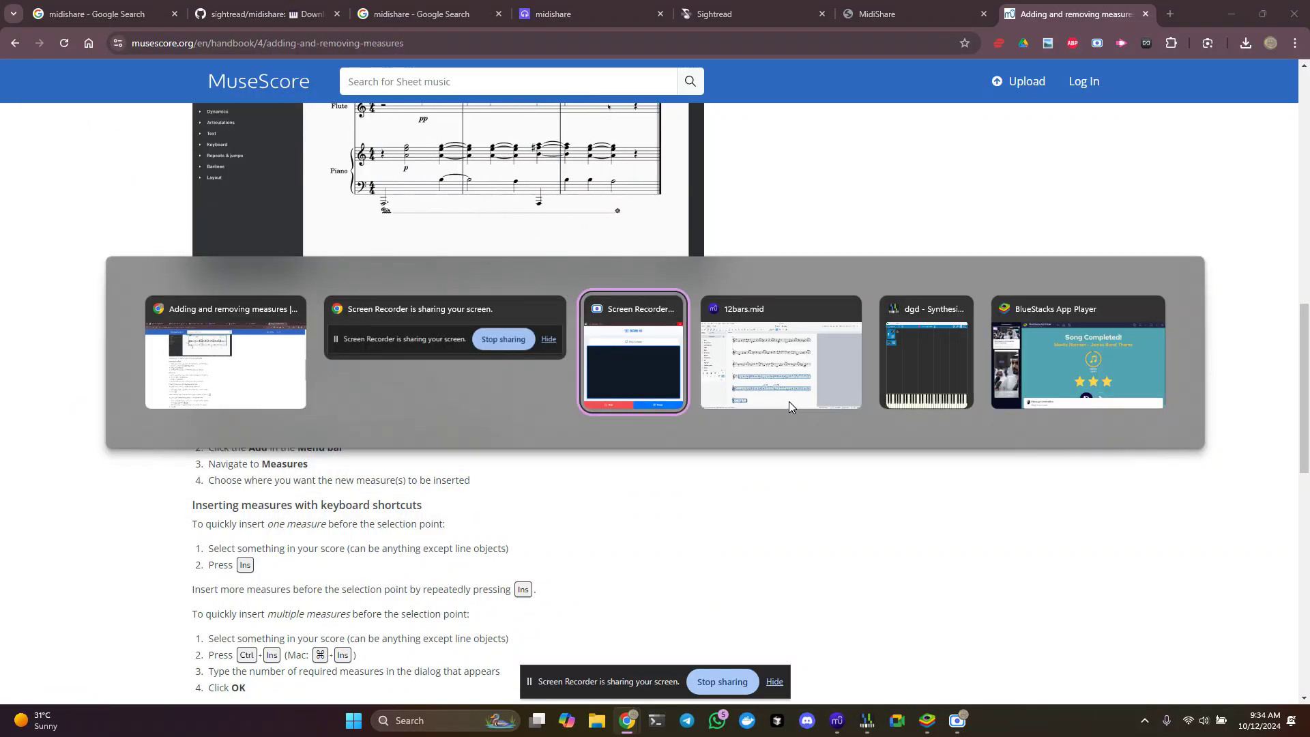
key(Tab)
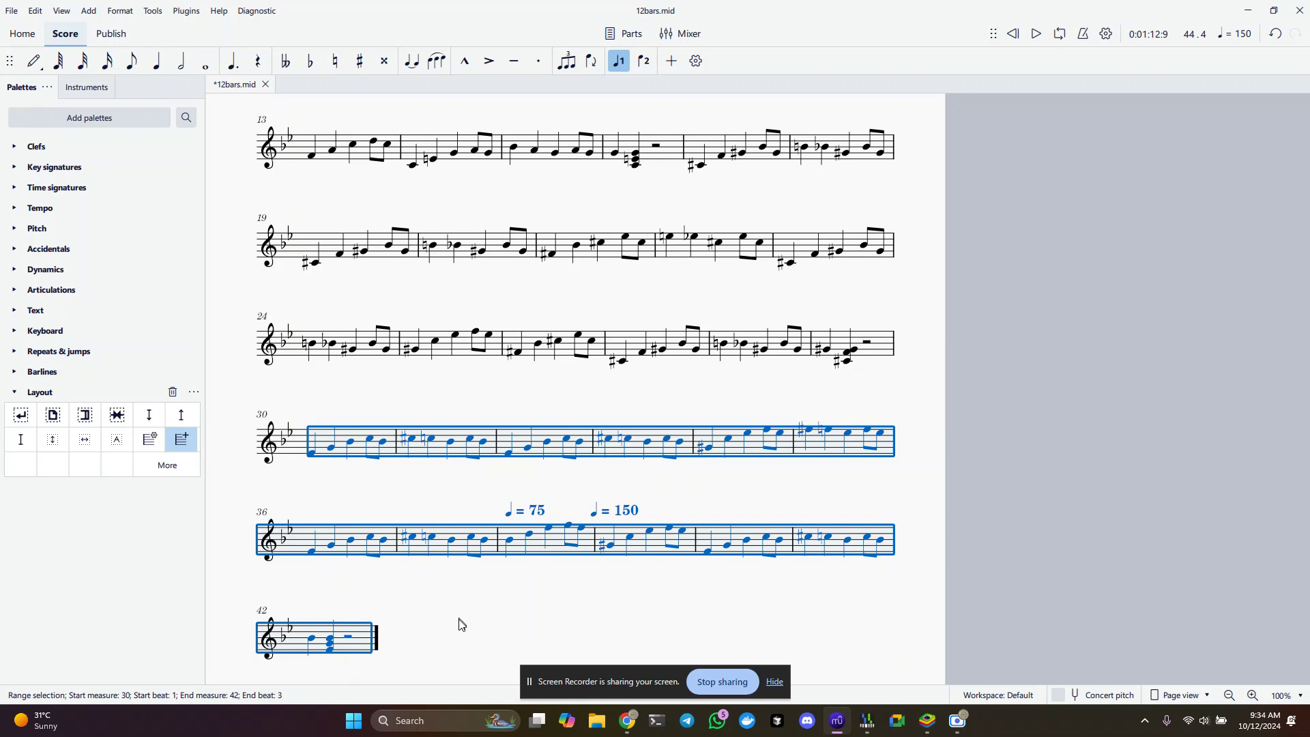
Clear the measures 30–42 selection and enter a B♭4 quarter note on beat 3 of measure 42
click(449, 649)
scroll(473, 631, down, 3)
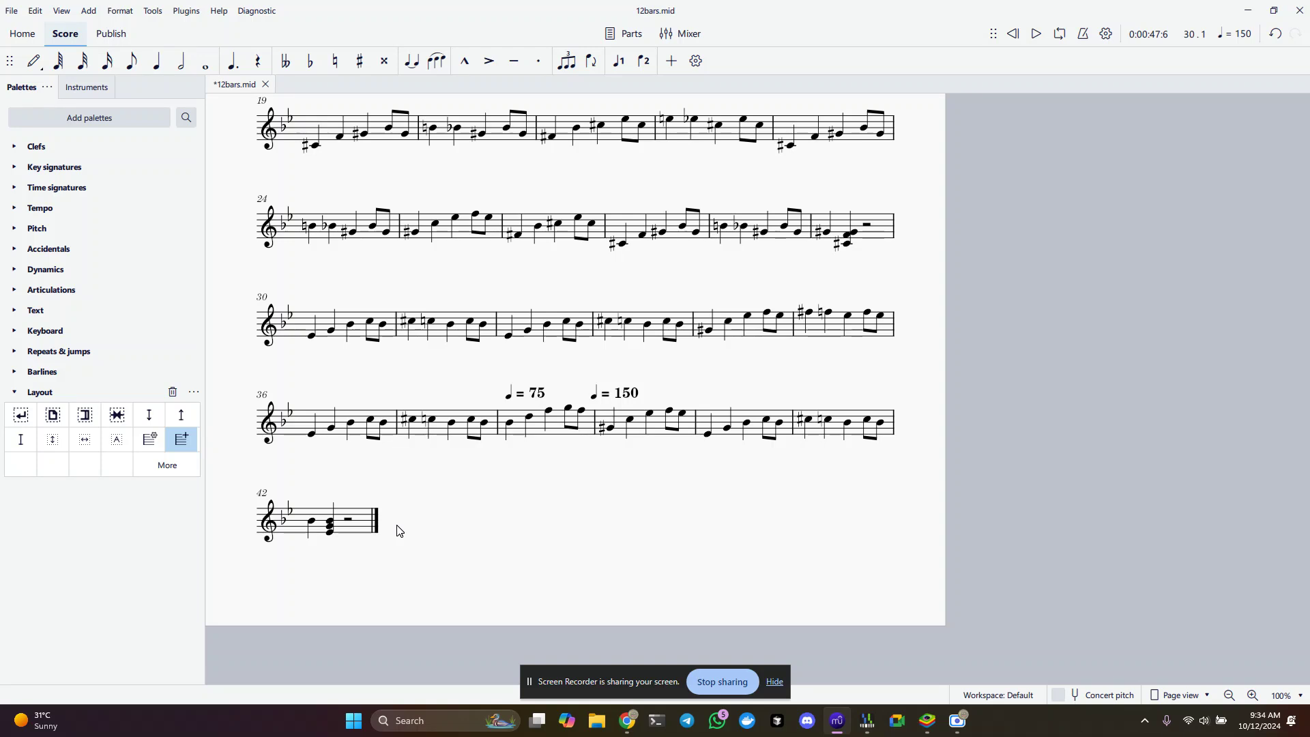
key(n)
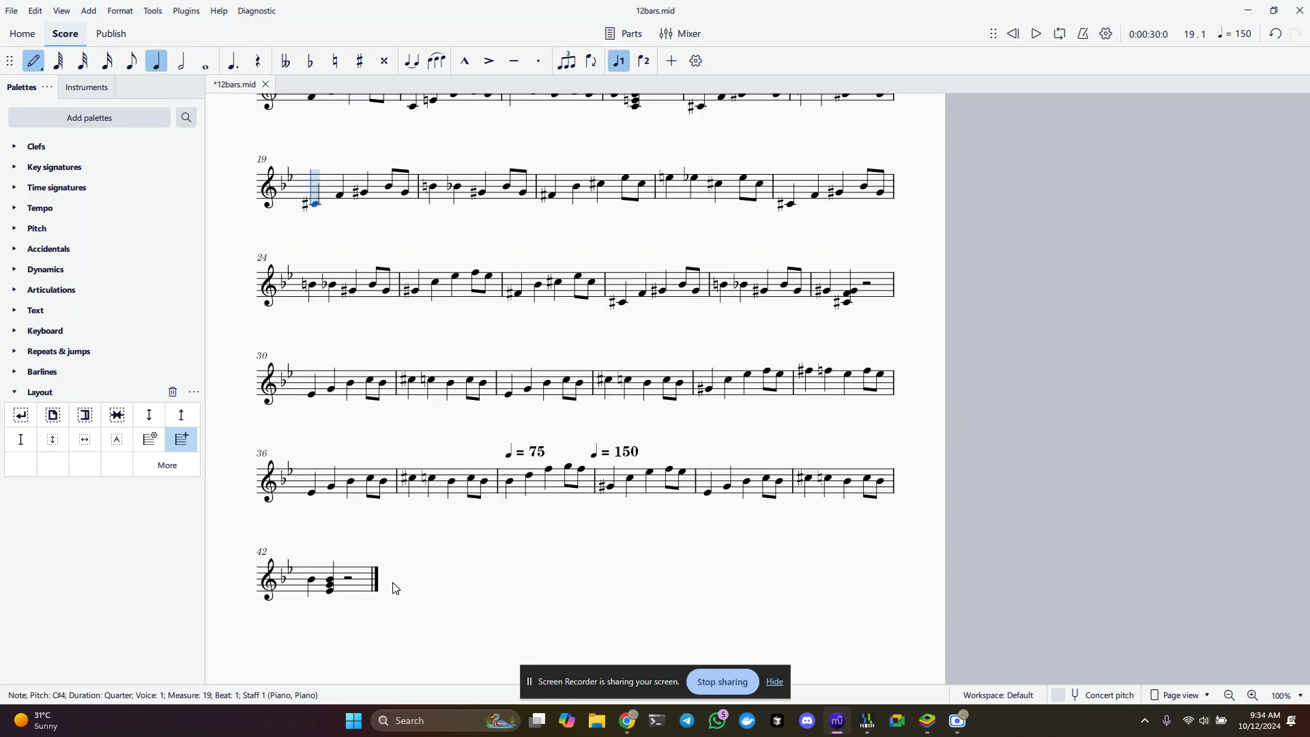
click(369, 584)
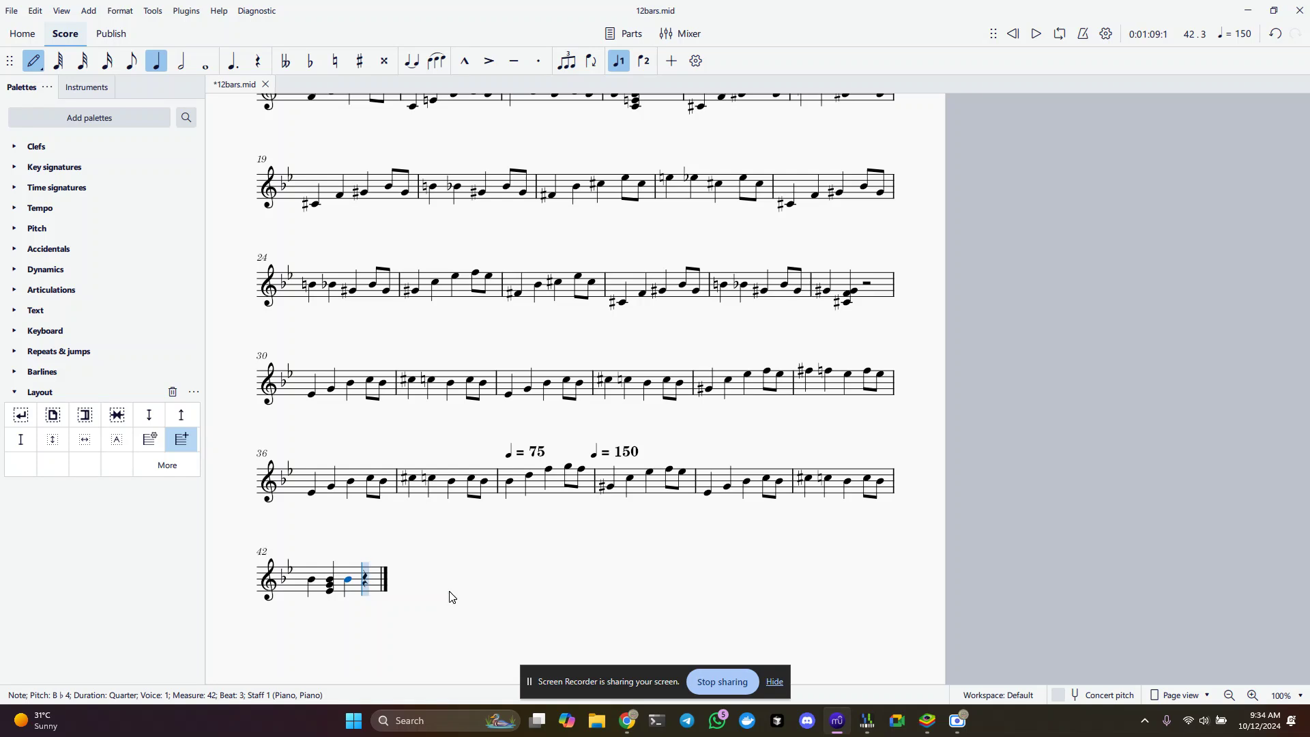
Insert empty measures before the final measure's notes, pushing them to measure 45
key(Insert)
key(Insert)
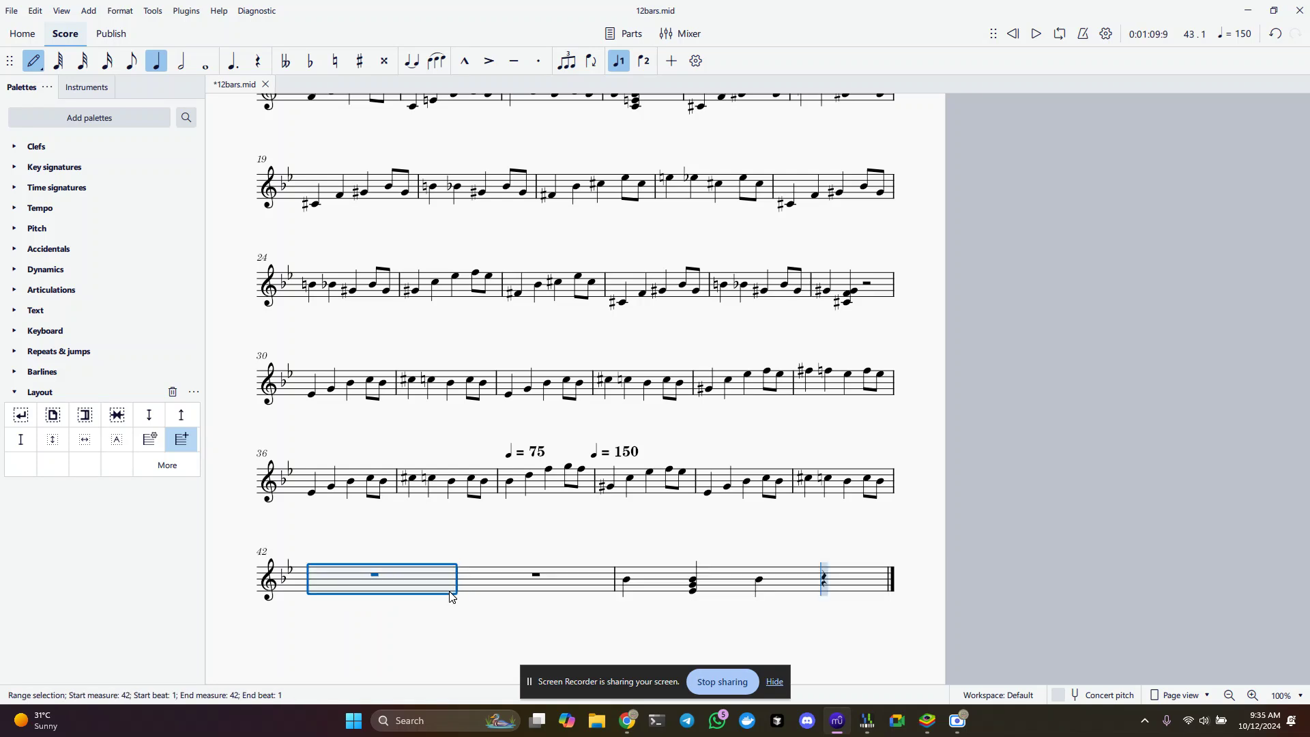
key(Escape)
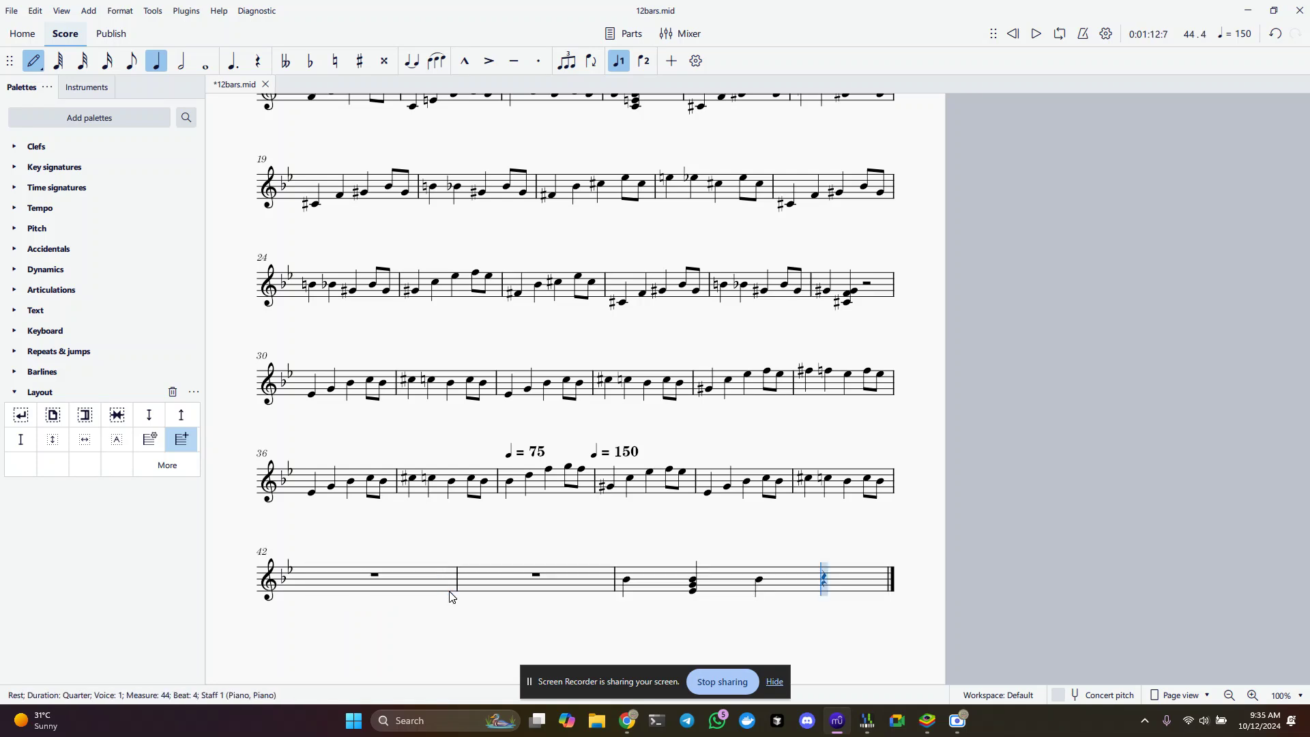
key(Left)
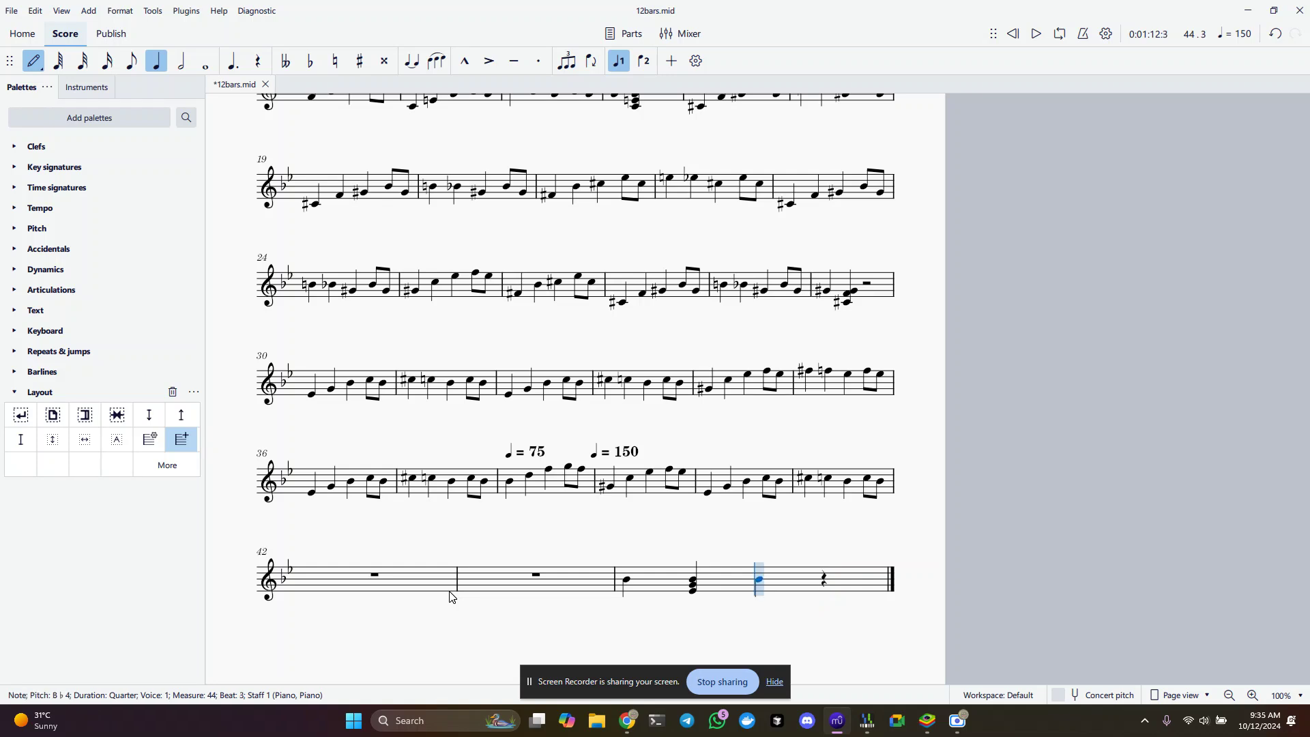
key(Left)
key(Left)
key(Right)
key(Right)
key(Right)
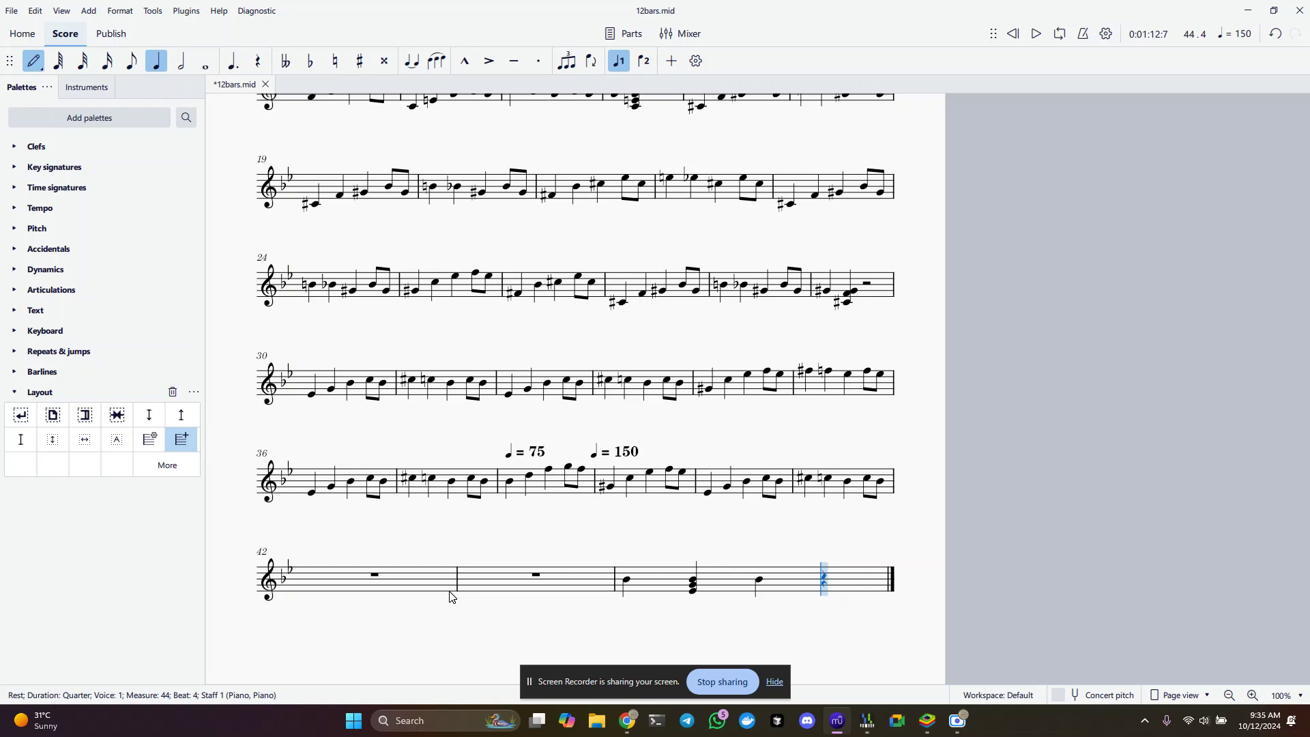
key(Insert)
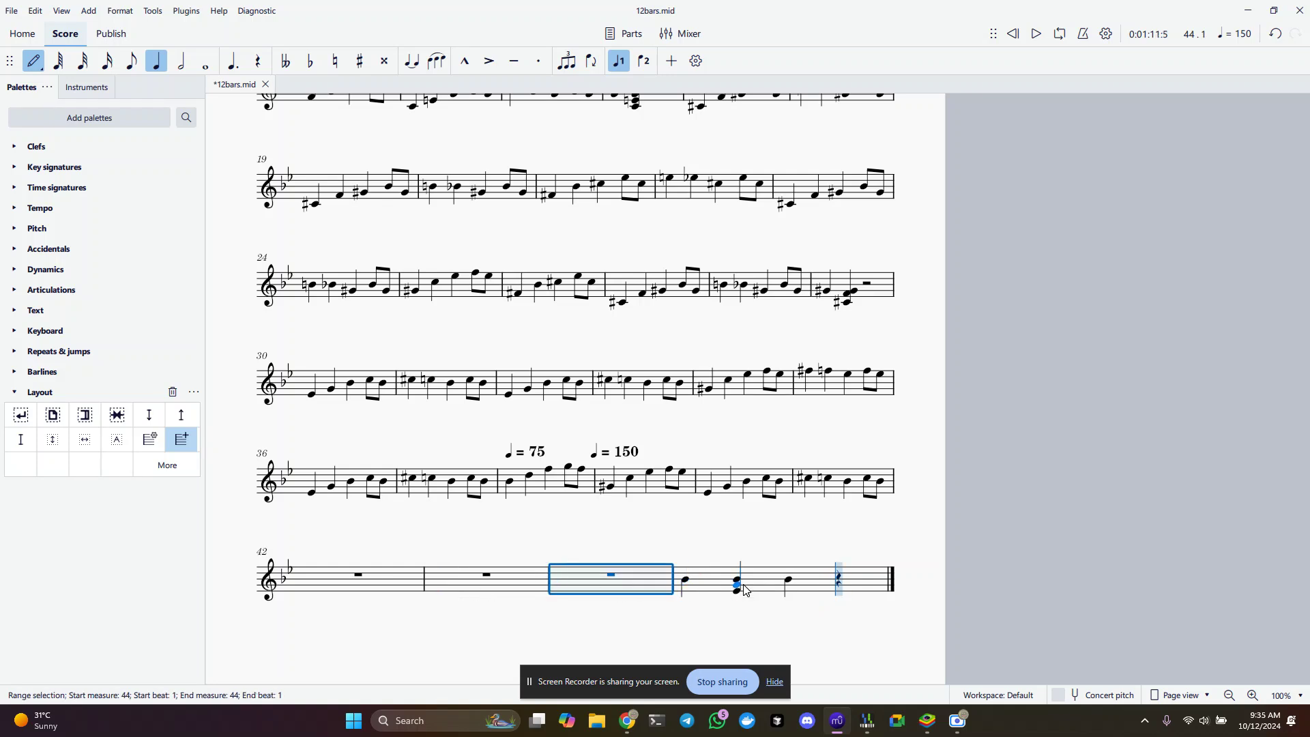
Keep the B♭4 on beat 3 of measure 45, undoing the stray E♭5 and low note
key(Left)
key(Left)
key(Left)
key(Left)
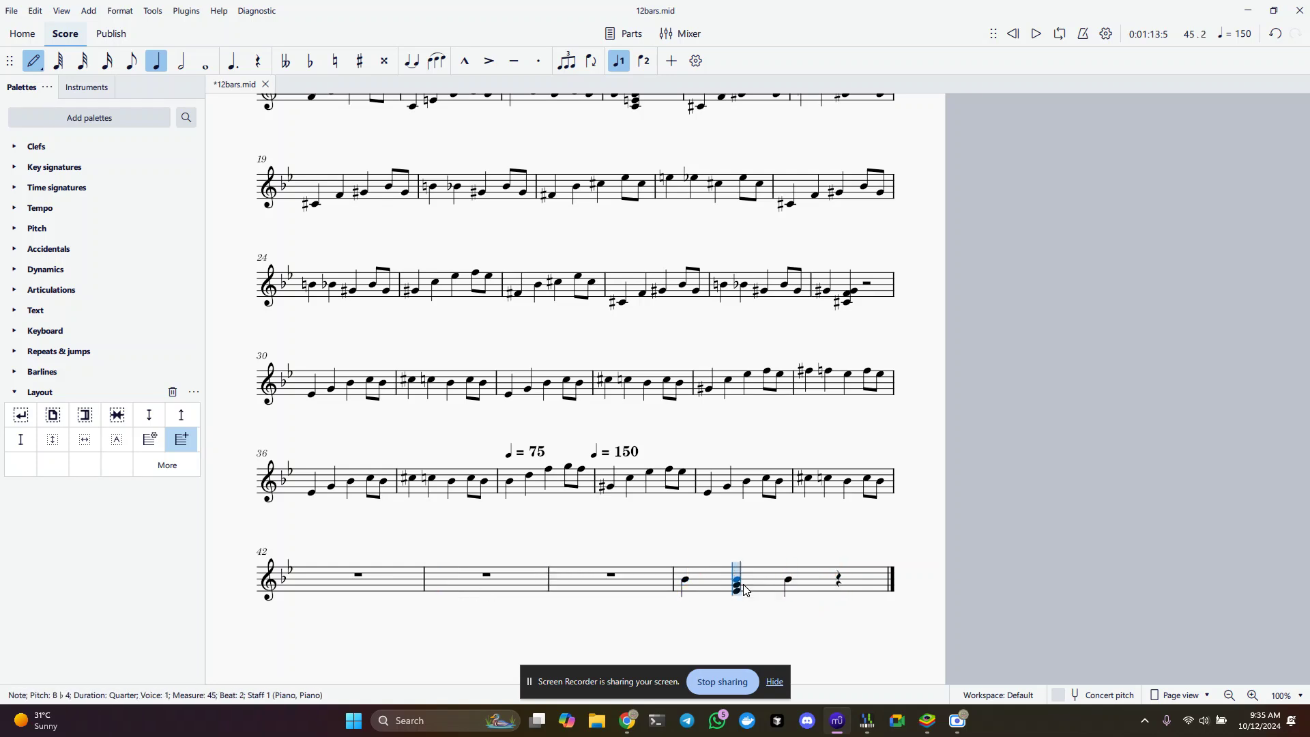
key(alt+shift+Right)
key(alt+shift+Right)
key(alt+shift+Right)
key(alt+shift+Left)
click(814, 572)
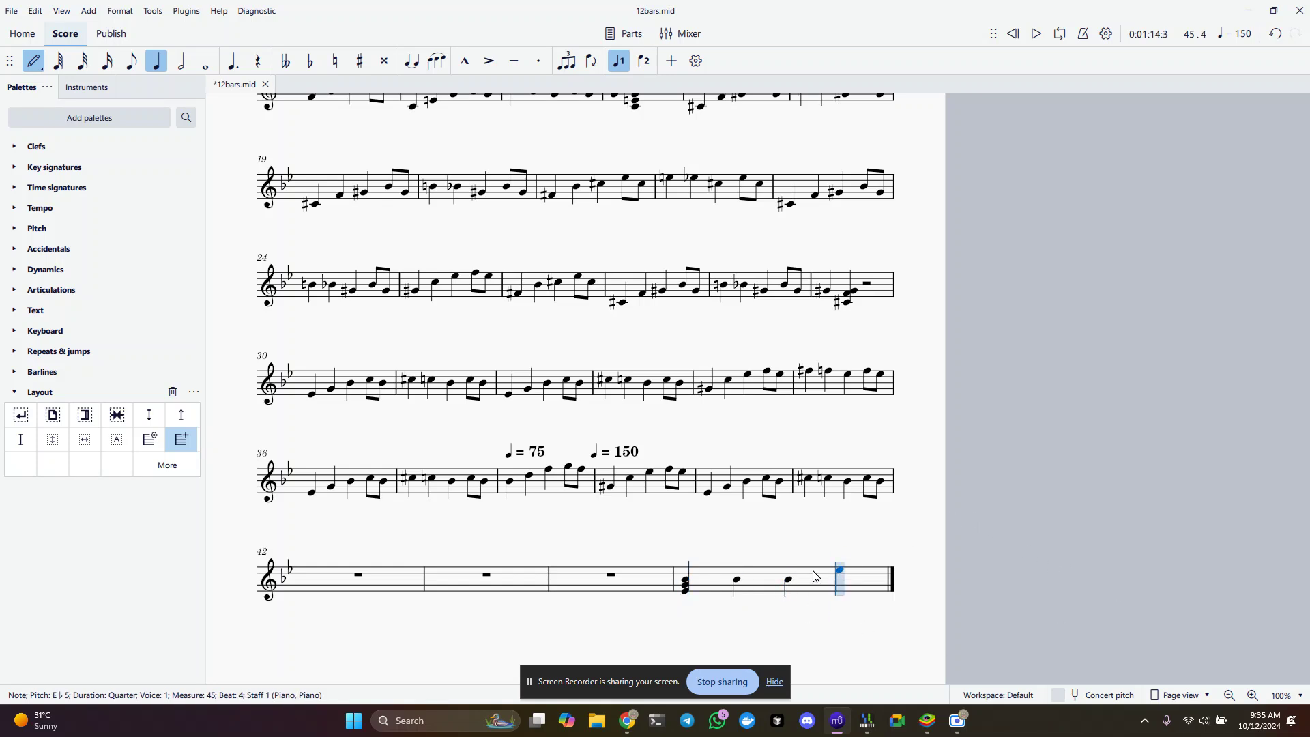
key(ctrl+z)
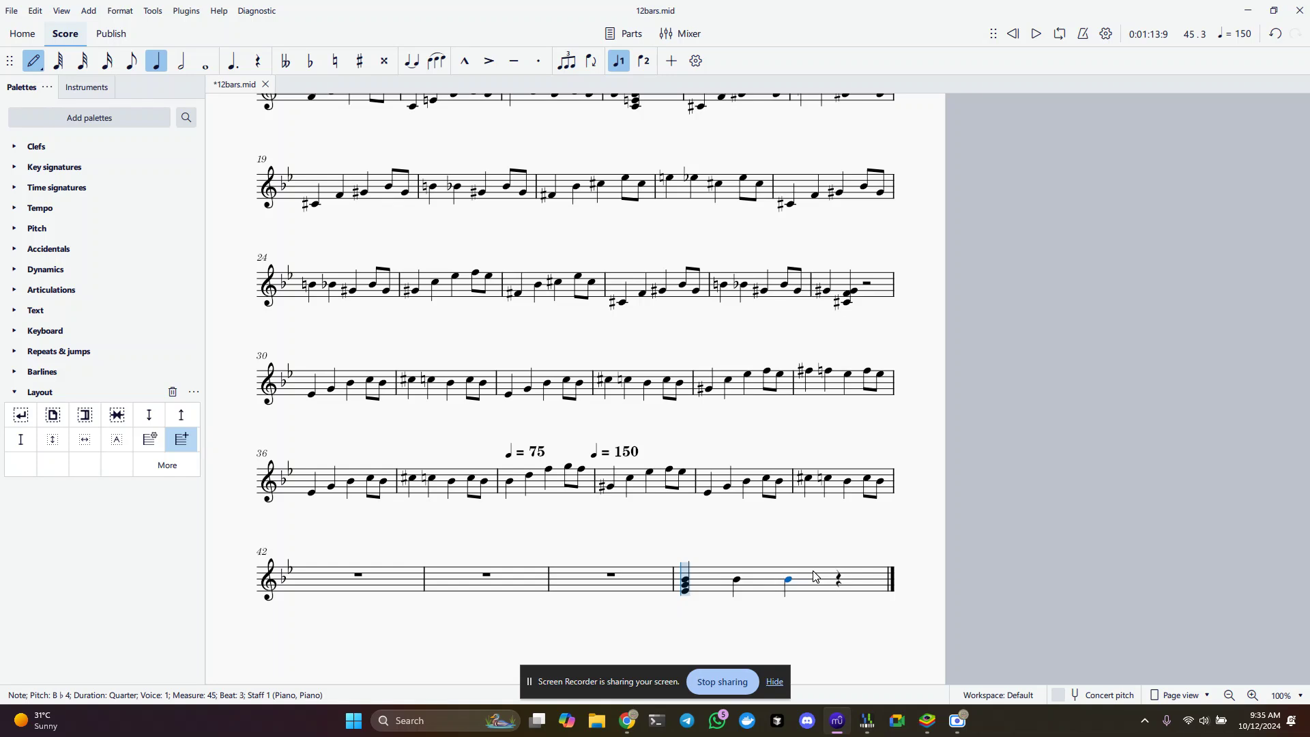
key(ctrl+a)
click(814, 577)
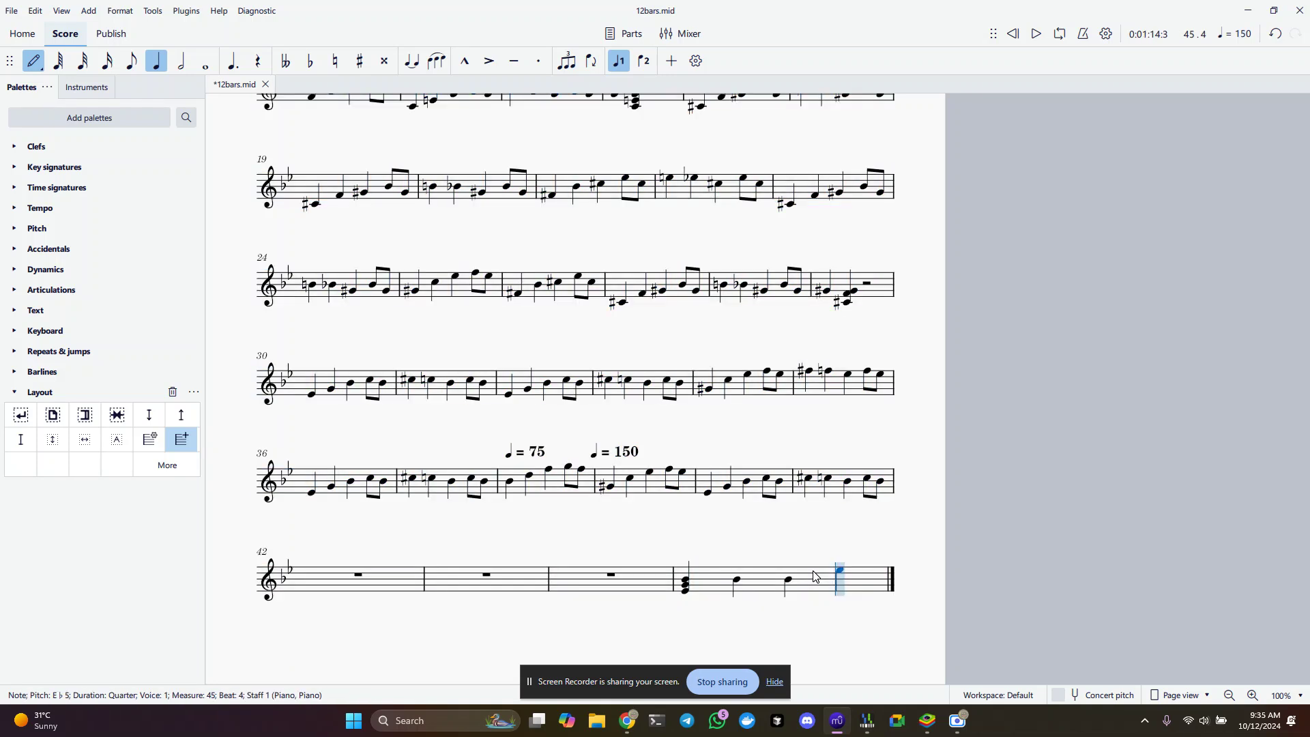
click(887, 620)
key(ctrl+z)
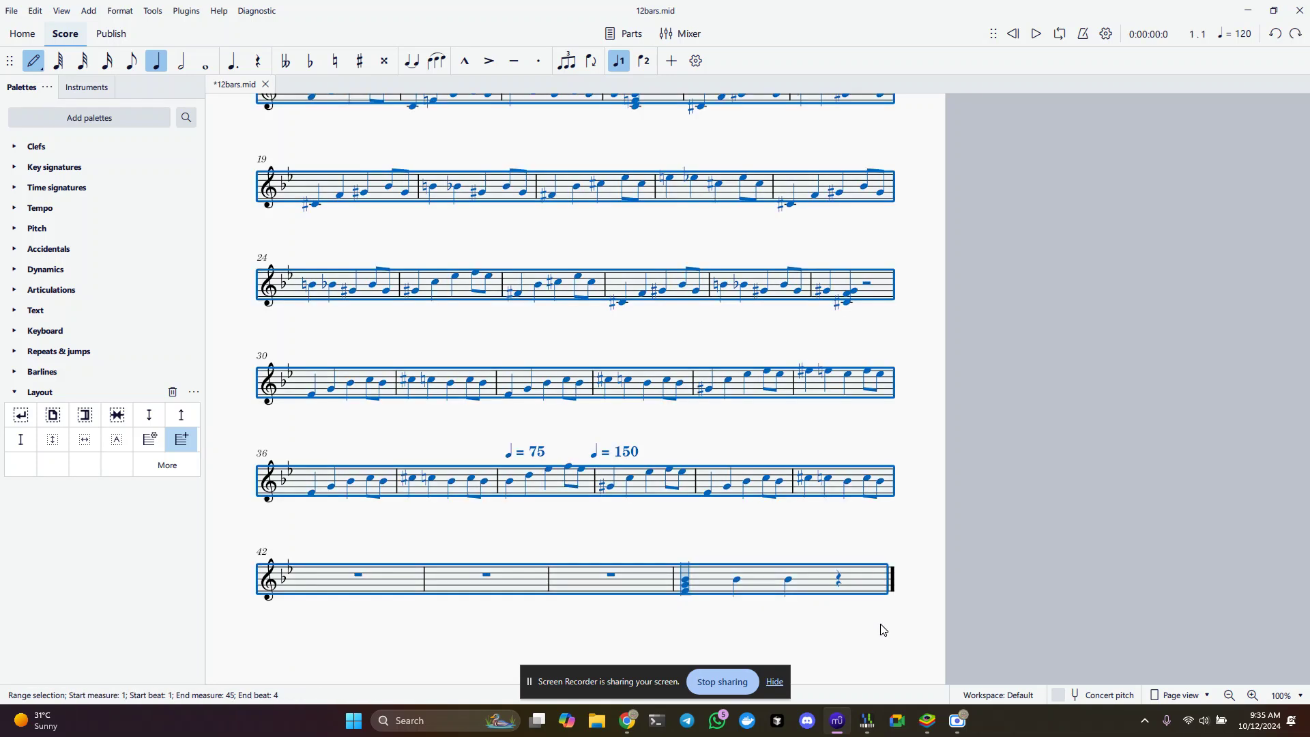
Add a low B♭2 on beat 3 of measure 45 and raise it two octaves to B♭4
click(806, 622)
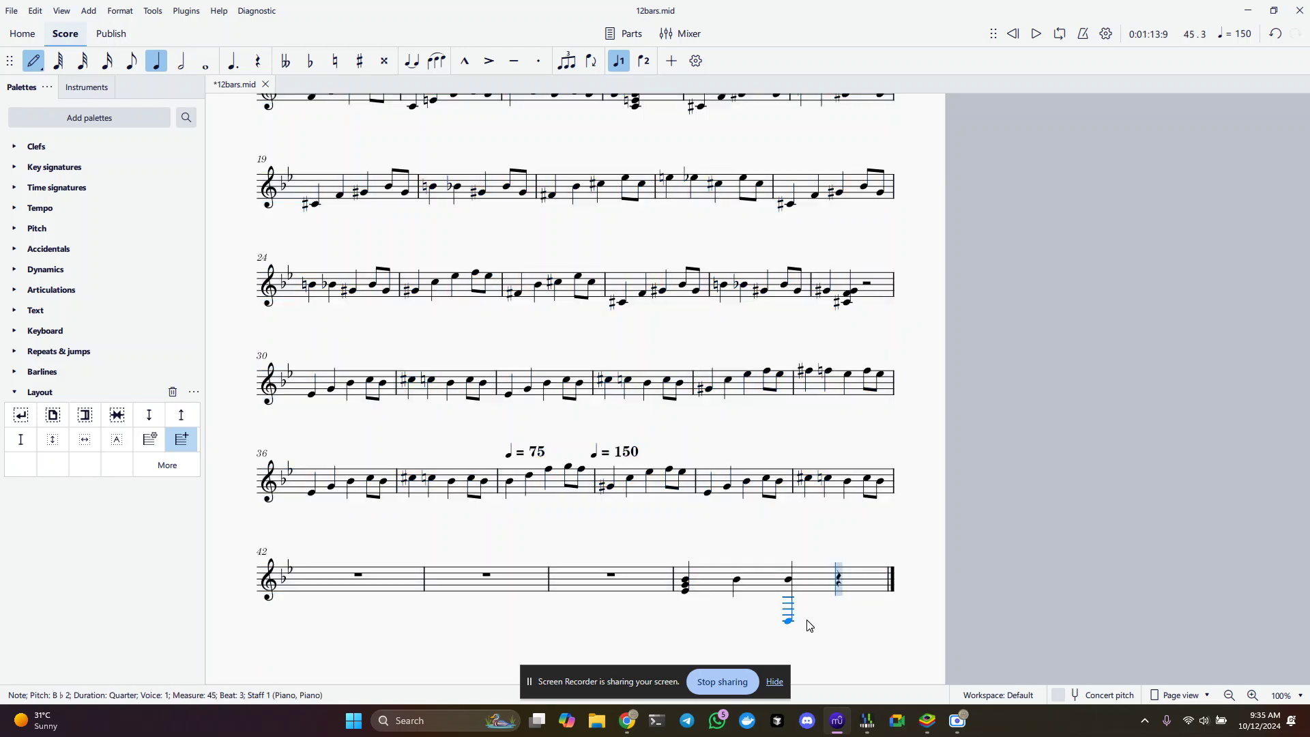
key(Escape)
key(ctrl+Up)
key(ctrl+Up)
Move the chord and two B♭4 quarter notes from measure 45 into measure 42
key(Left)
key(Left)
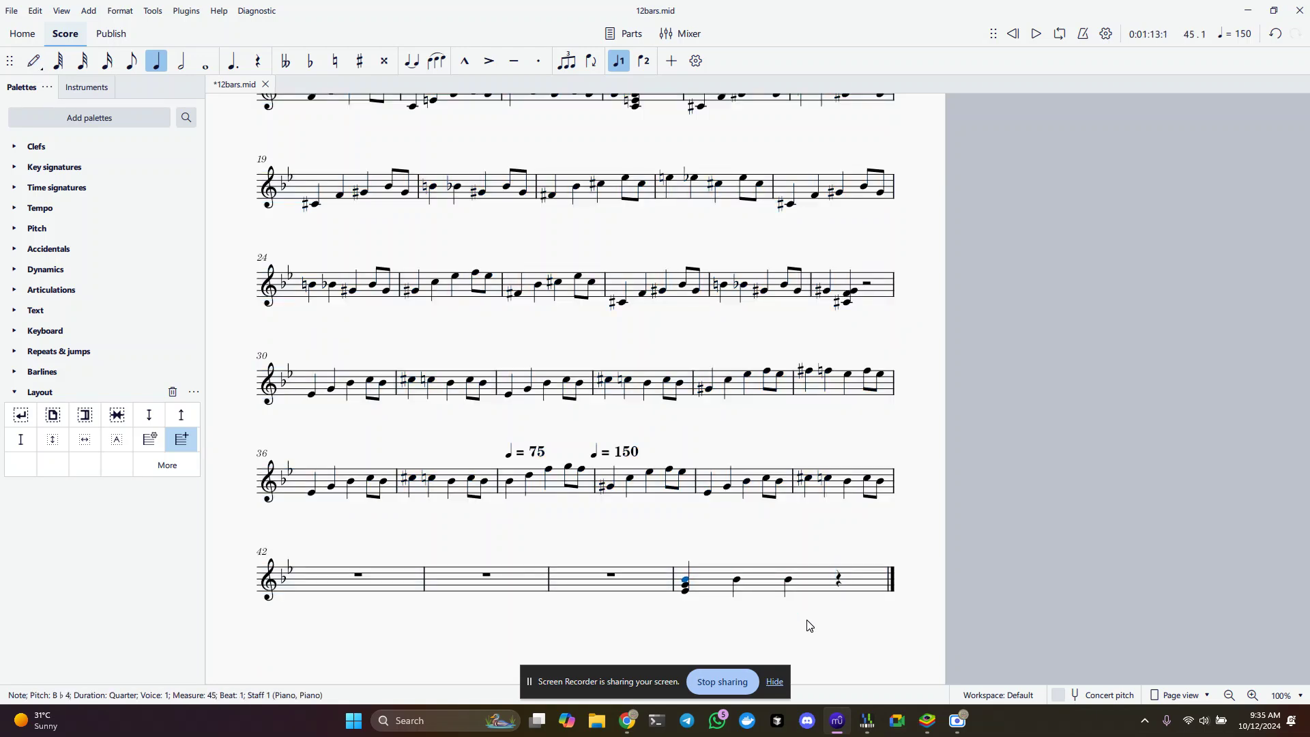
key(shift+Right)
key(shift+Right)
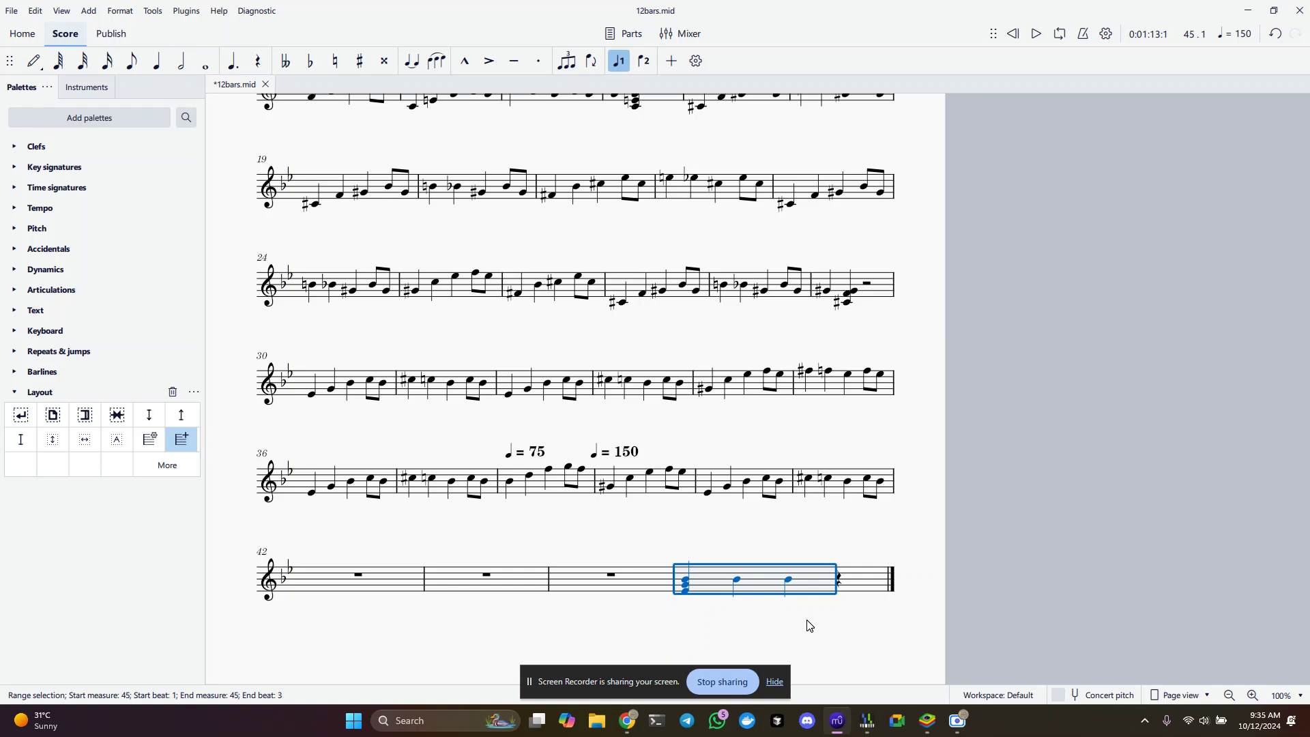
key(Delete)
key(Left)
key(Left)
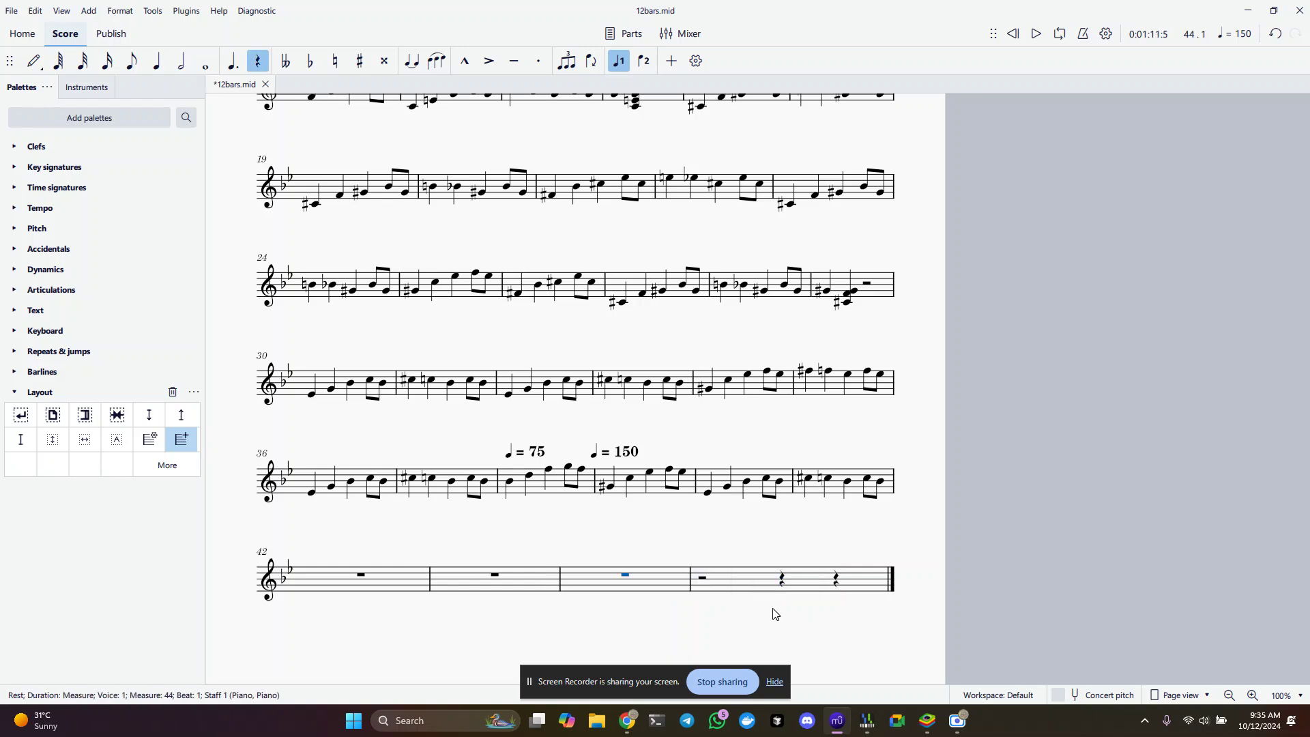
key(Left)
key(ctrl+v)
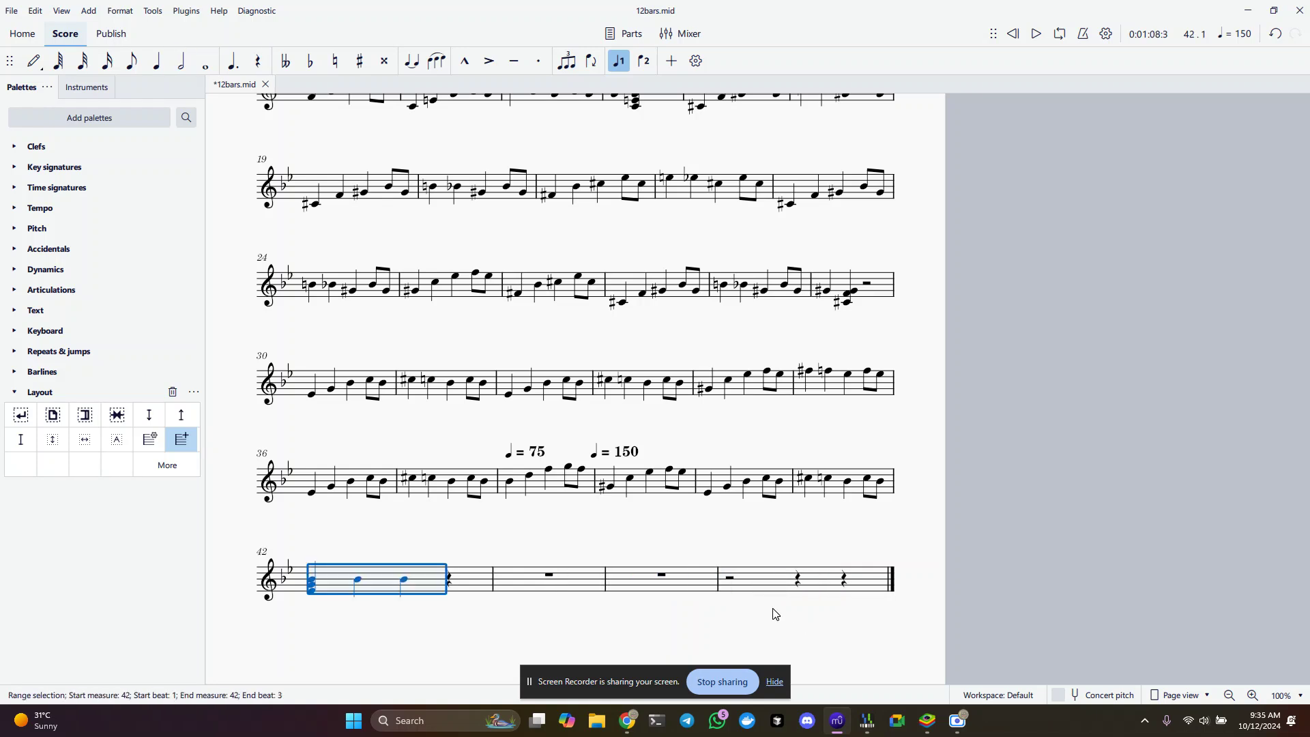
Select and copy the passage from measure 4 through measure 16
scroll(723, 304, up, 5)
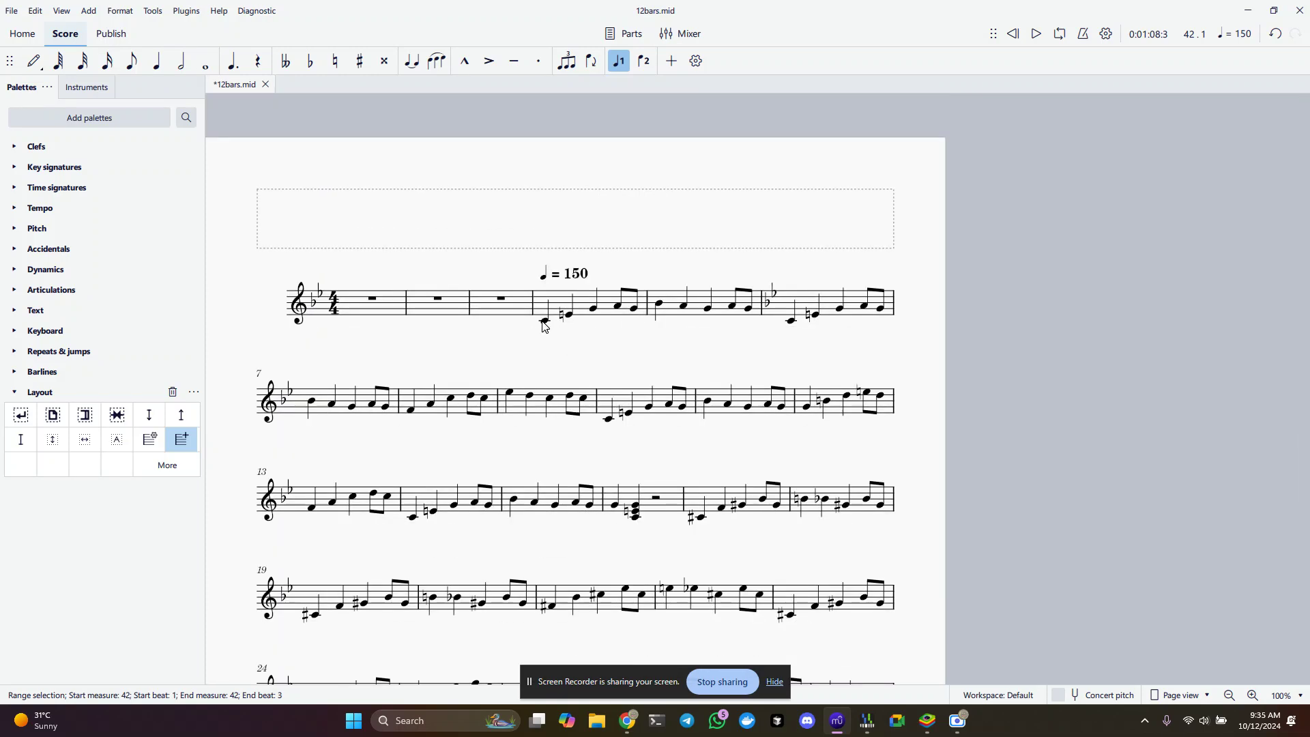
scroll(625, 453, down, 5)
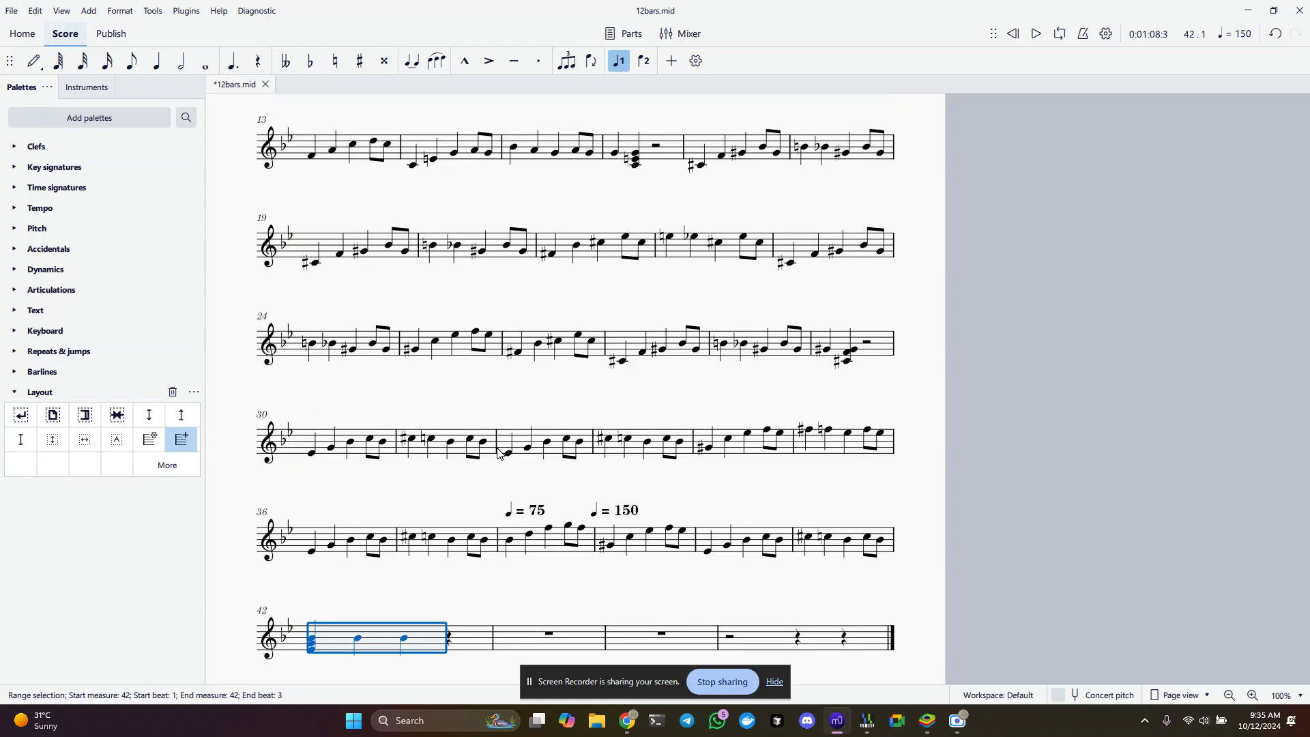
scroll(707, 445, up, 3)
scroll(707, 445, up, 2)
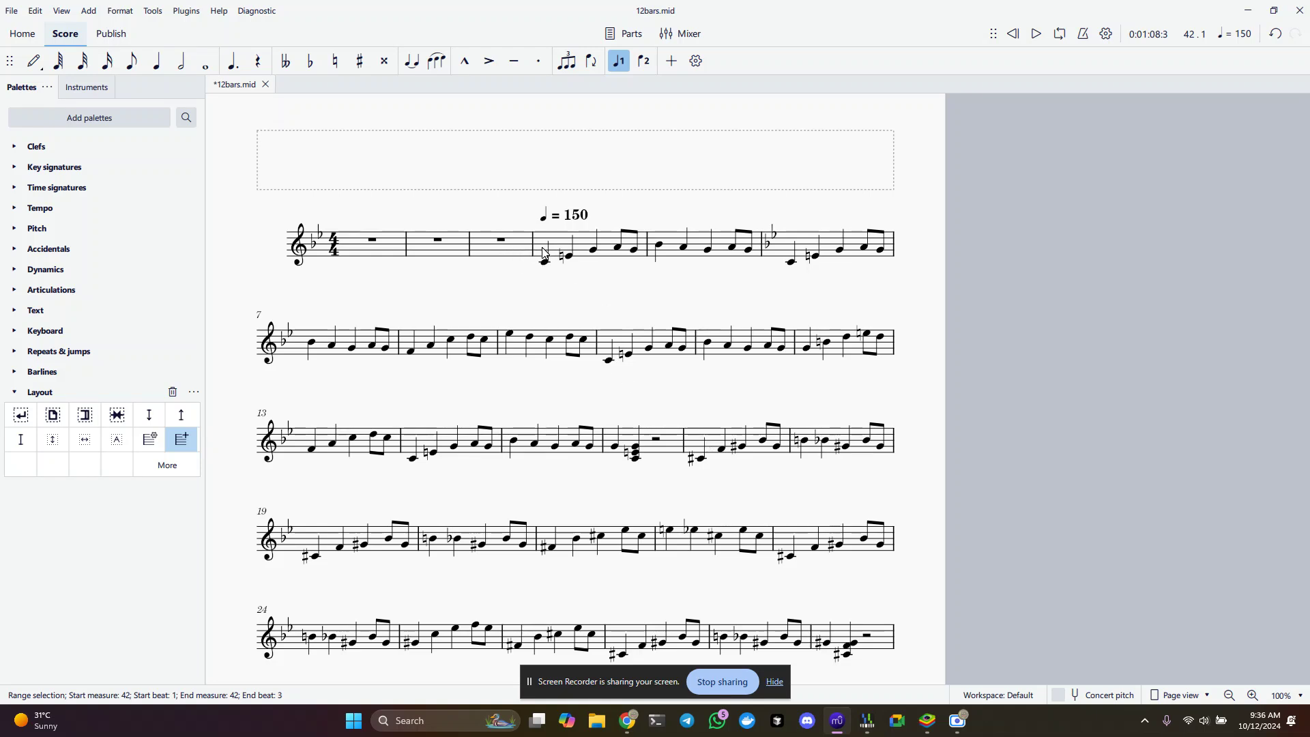
click(652, 450)
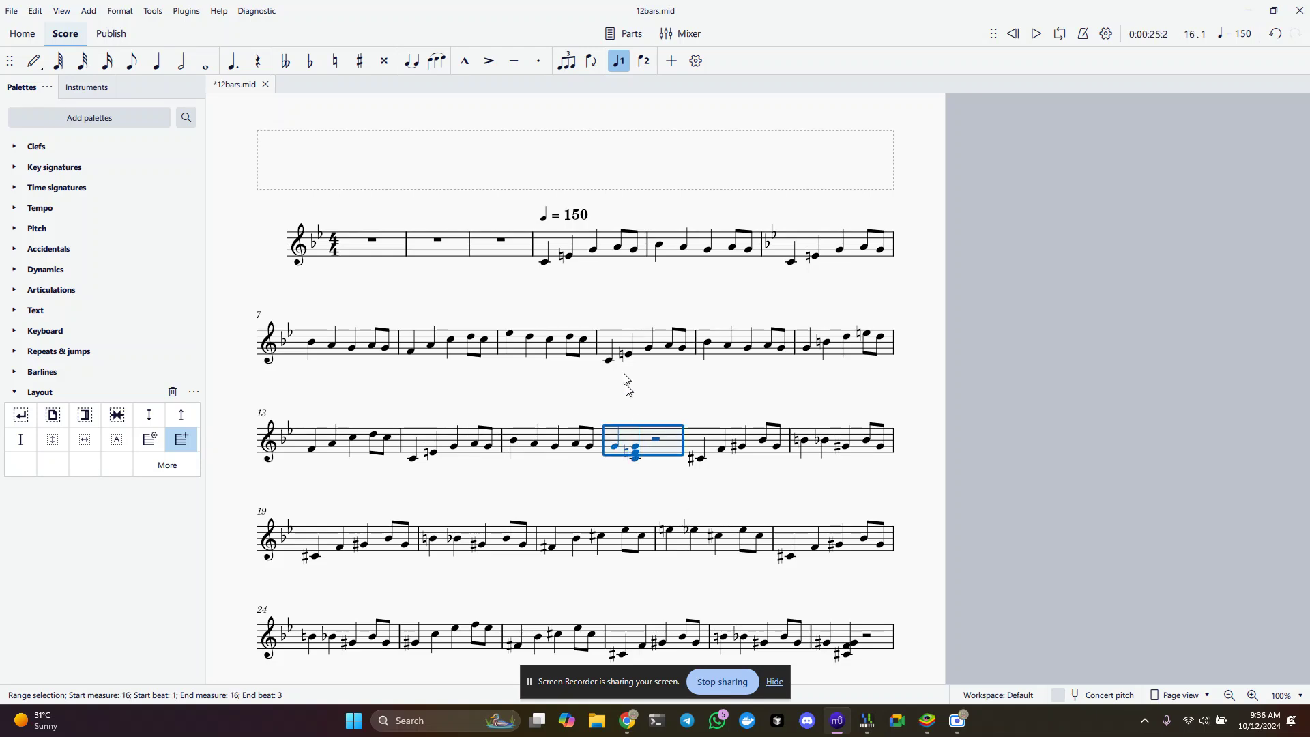
click(548, 250)
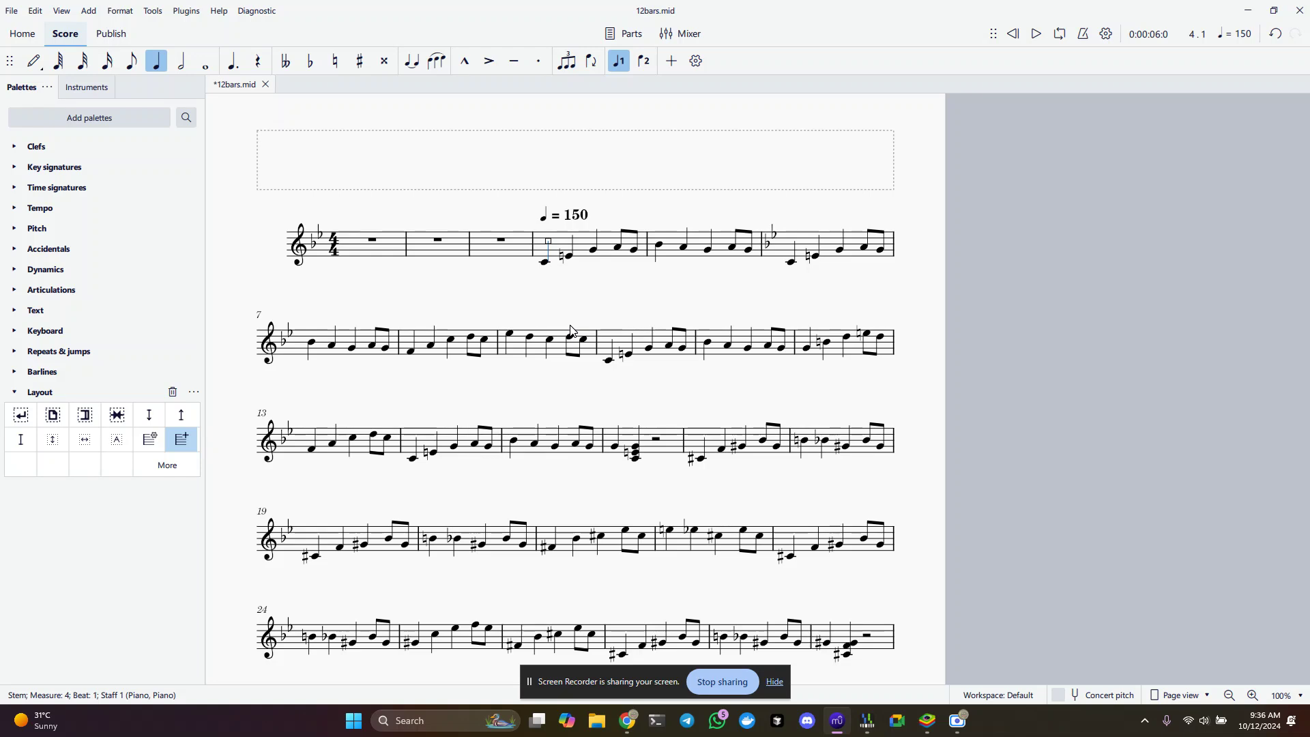
click(548, 257)
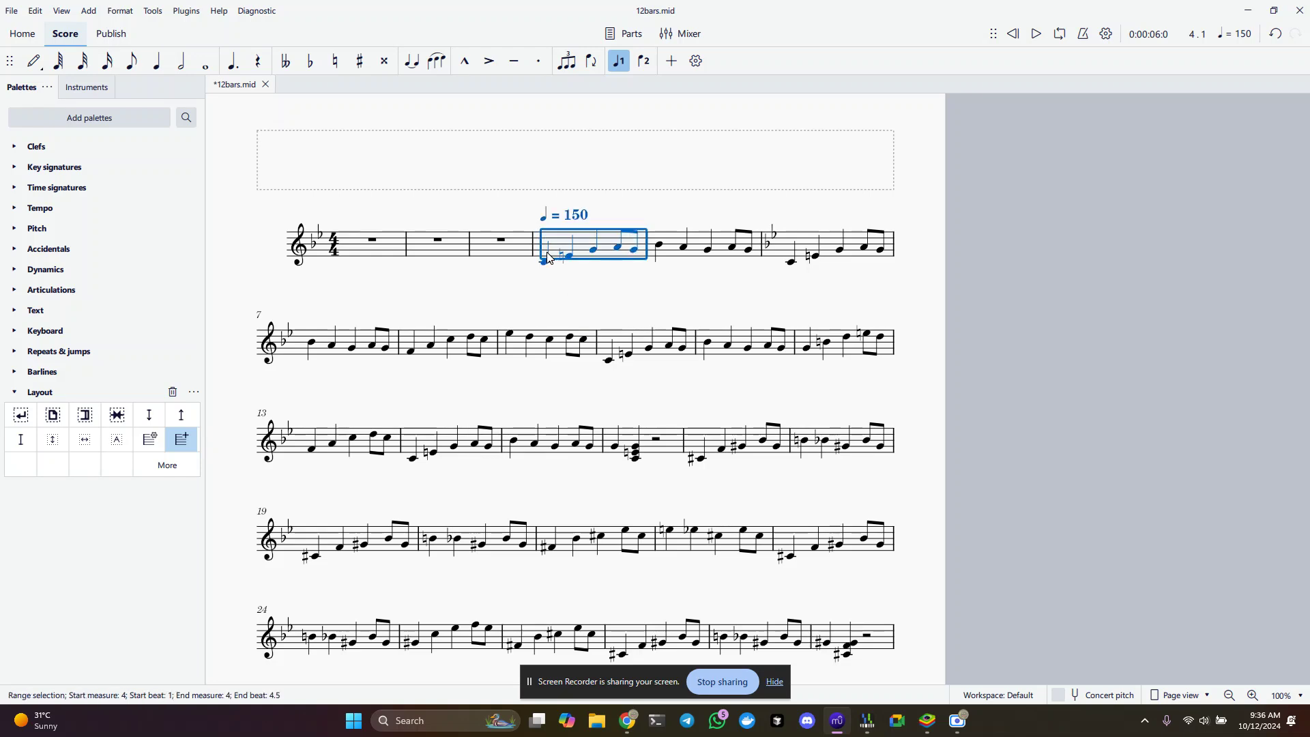
key(shift+Right)
key(shift+Right)
key(shift+Right)
key(shift+Right)
key(shift+Right)
key(shift+Right)
key(shift+Right)
key(shift+Right)
key(shift+Right)
key(shift+Right)
key(shift+Right)
key(shift+Right)
key(shift+Right)
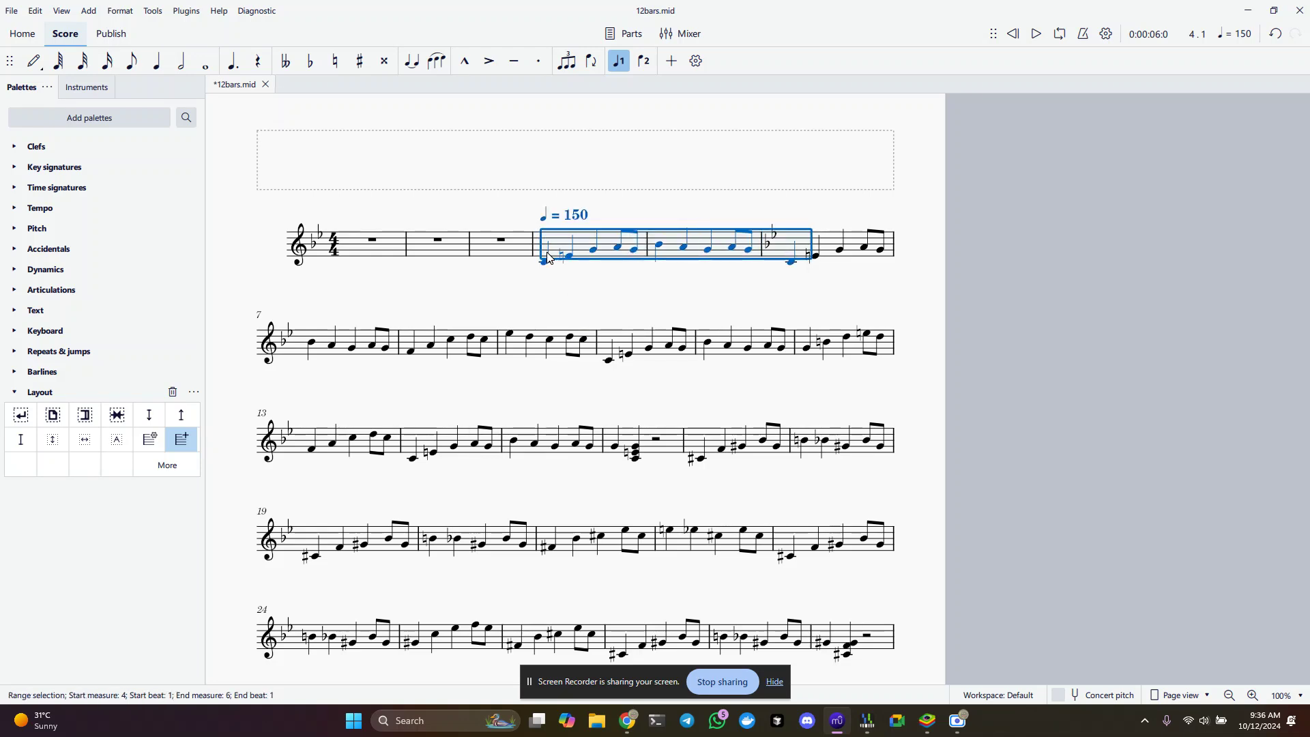
key(shift+Right)
key(shift+Right)
key(shift+Right)
key(shift+Right)
key(shift+Right)
key(shift+Right)
key(shift+Right)
key(shift+Right)
key(shift+Right)
key(shift+Right)
key(shift+Right)
key(shift+Right)
key(shift+Right)
key(shift+Right)
key(shift+Right)
key(shift+Right)
key(shift+Right)
key(shift+Right)
key(shift+Right)
key(shift+Right)
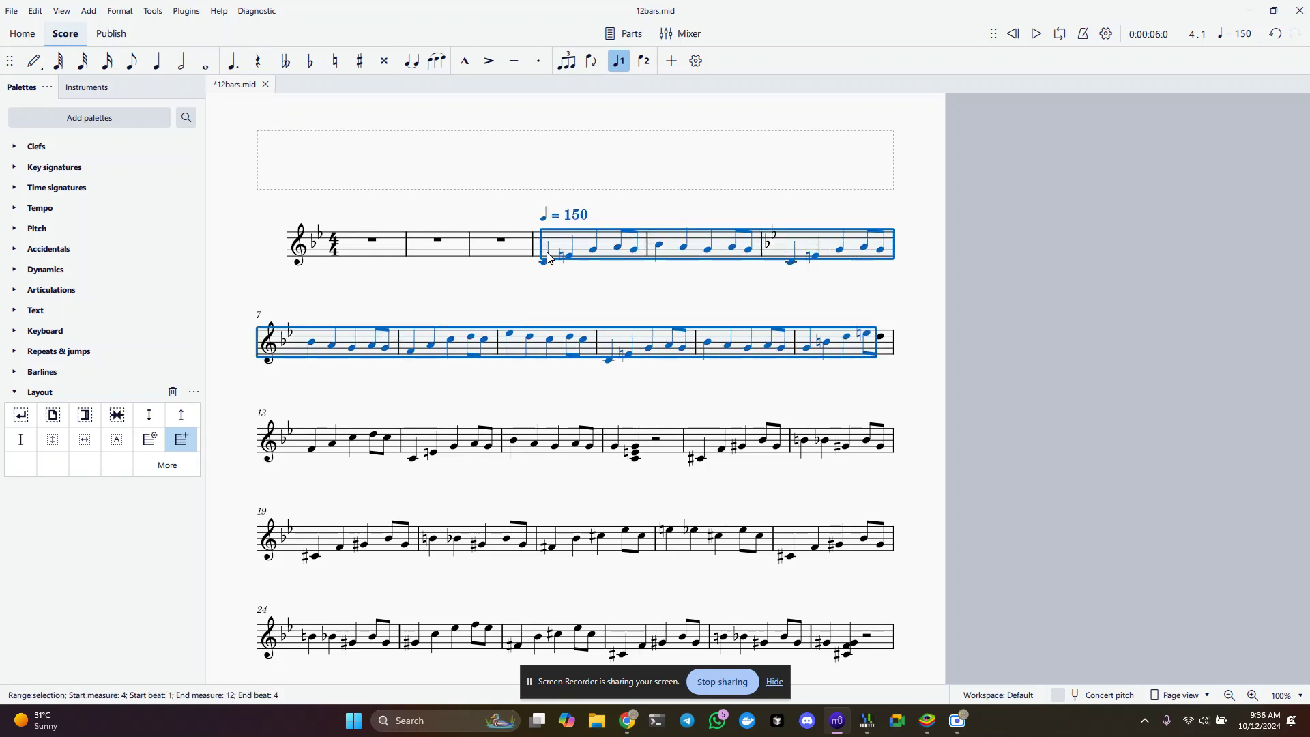
key(shift+Right)
key(shift+Right)
key(shift+Right)
key(shift+Right)
key(shift+Right)
key(shift+Right)
key(shift+Right)
key(shift+Right)
key(shift+Right)
key(shift+Right)
key(shift+Right)
key(shift+Right)
key(shift+Right)
key(shift+Right)
key(shift+Right)
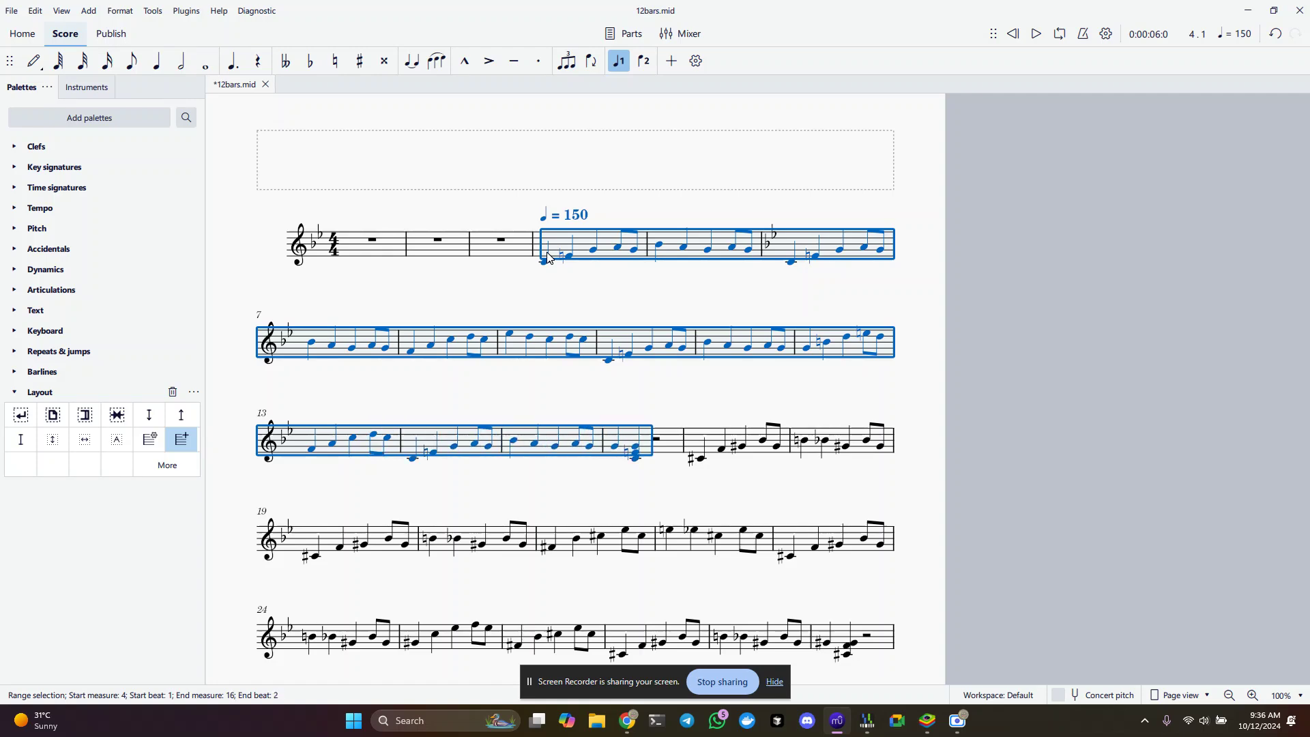
Clear the selection and return to the empty measures at the end of the score
click(695, 392)
scroll(696, 394, down, 2)
scroll(696, 391, down, 5)
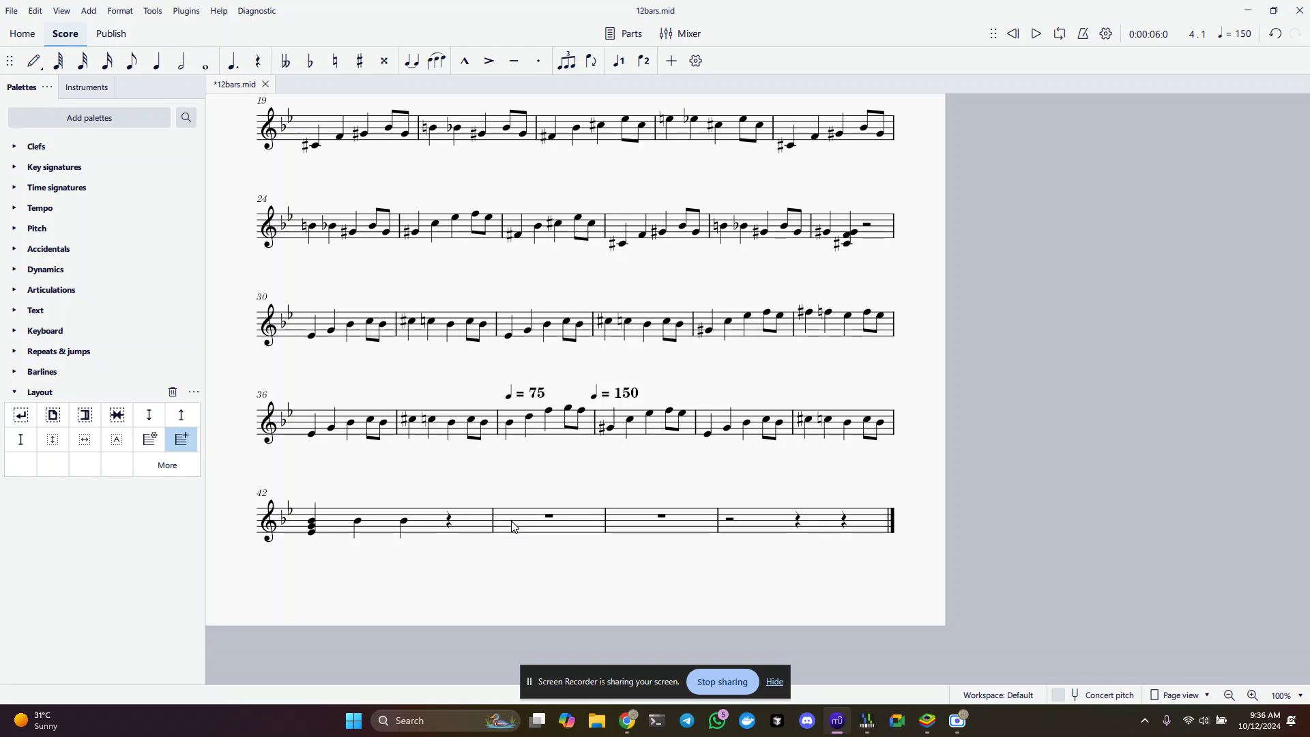
Insert three empty measures at measure 43 and paste the copied passage starting at measure 45
click(561, 530)
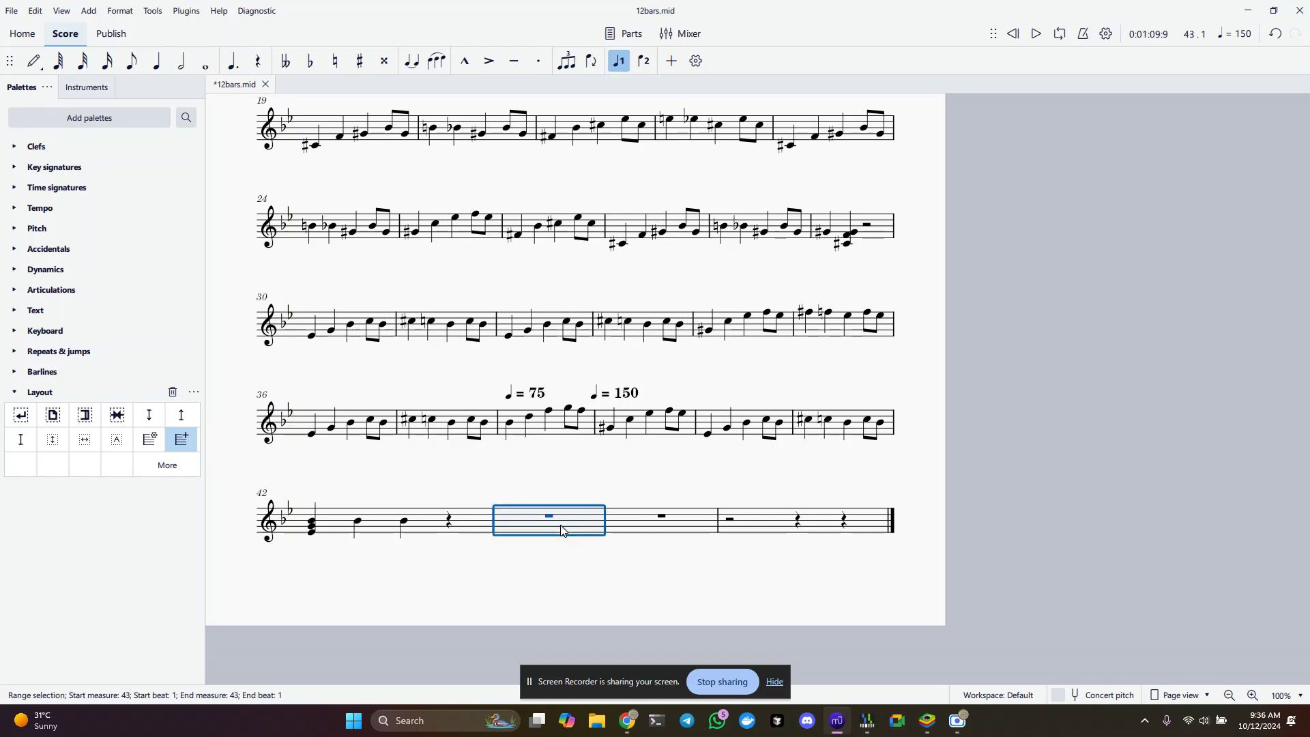
key(Insert)
key(Insert)
key(Insert)
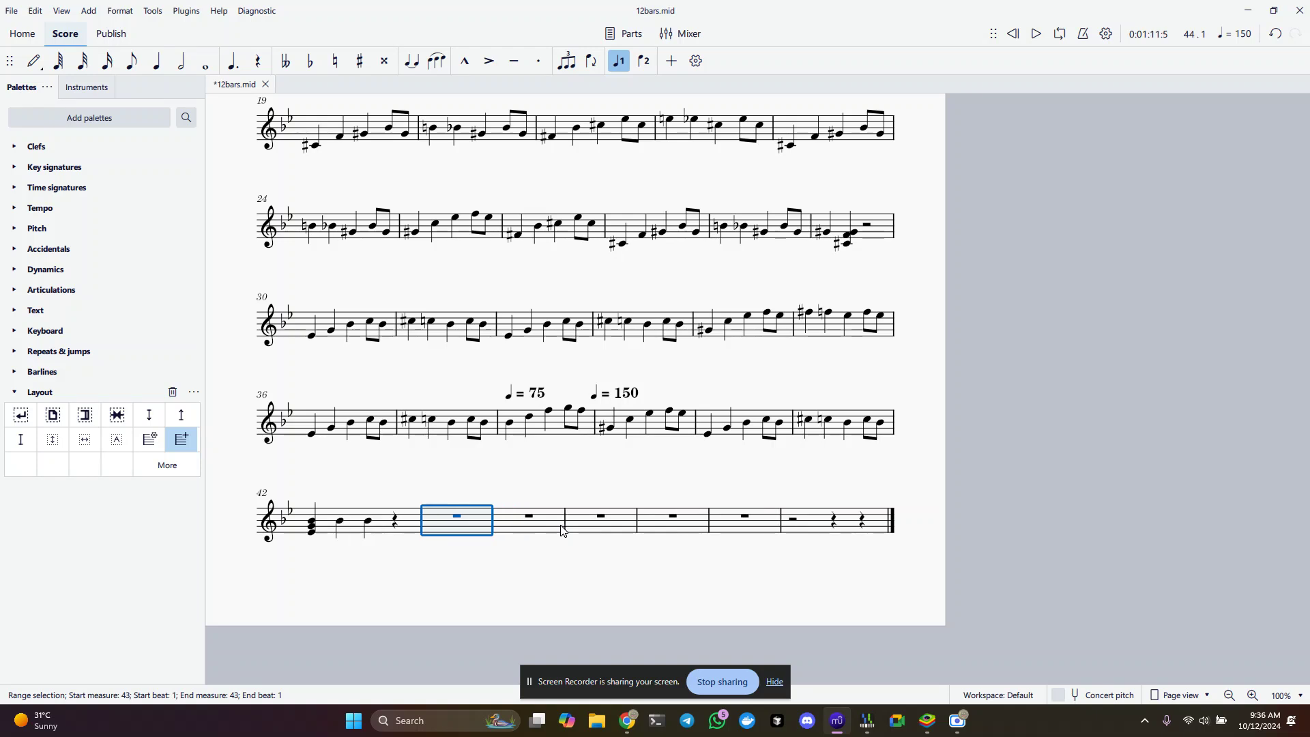
key(Right)
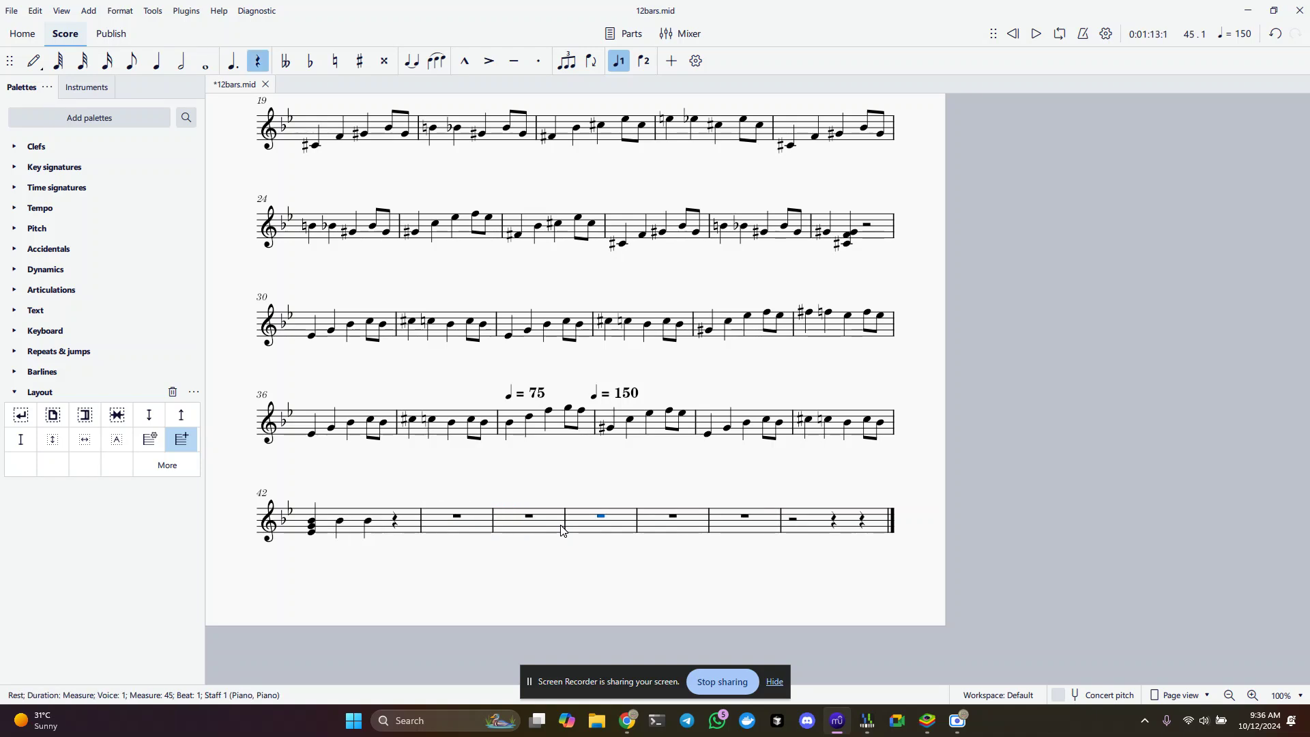
key(ctrl+v)
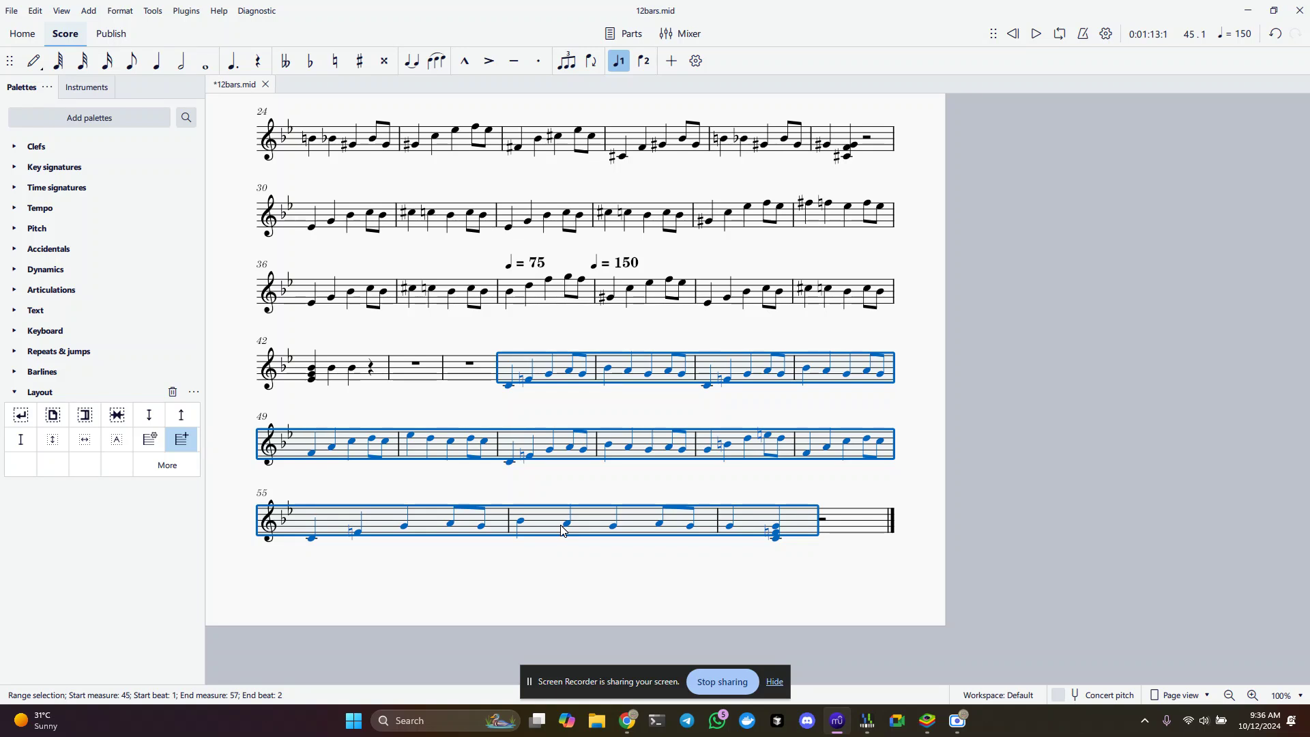
Transpose pasted measures 45–57 up five semitones and bring up the Save score dialog
key(Up)
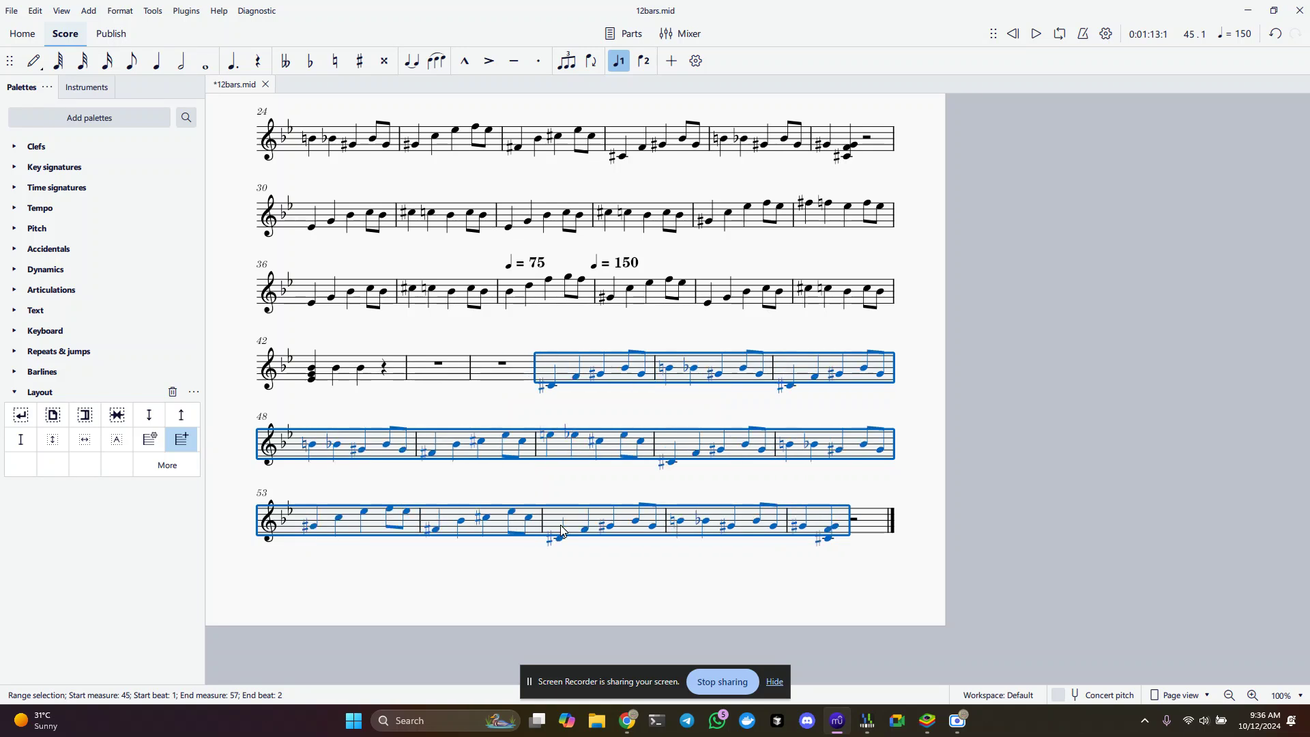
key(Up)
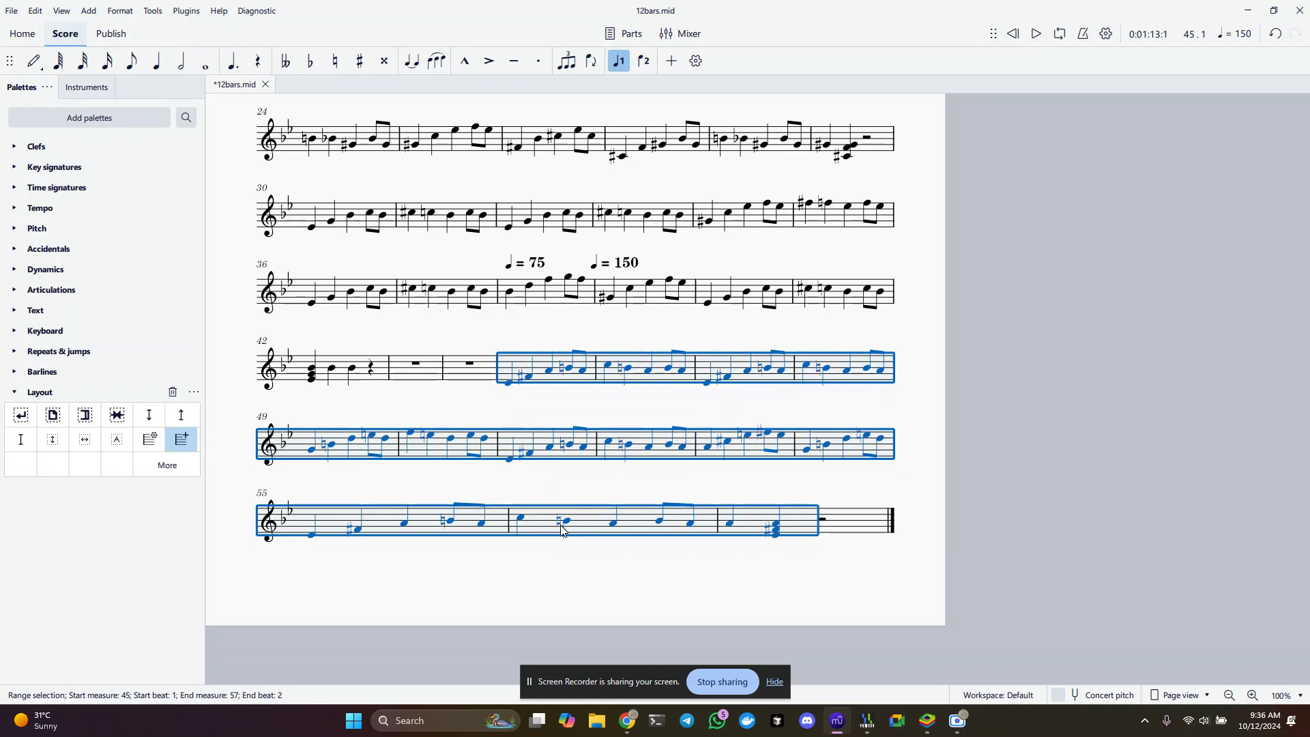
key(Up)
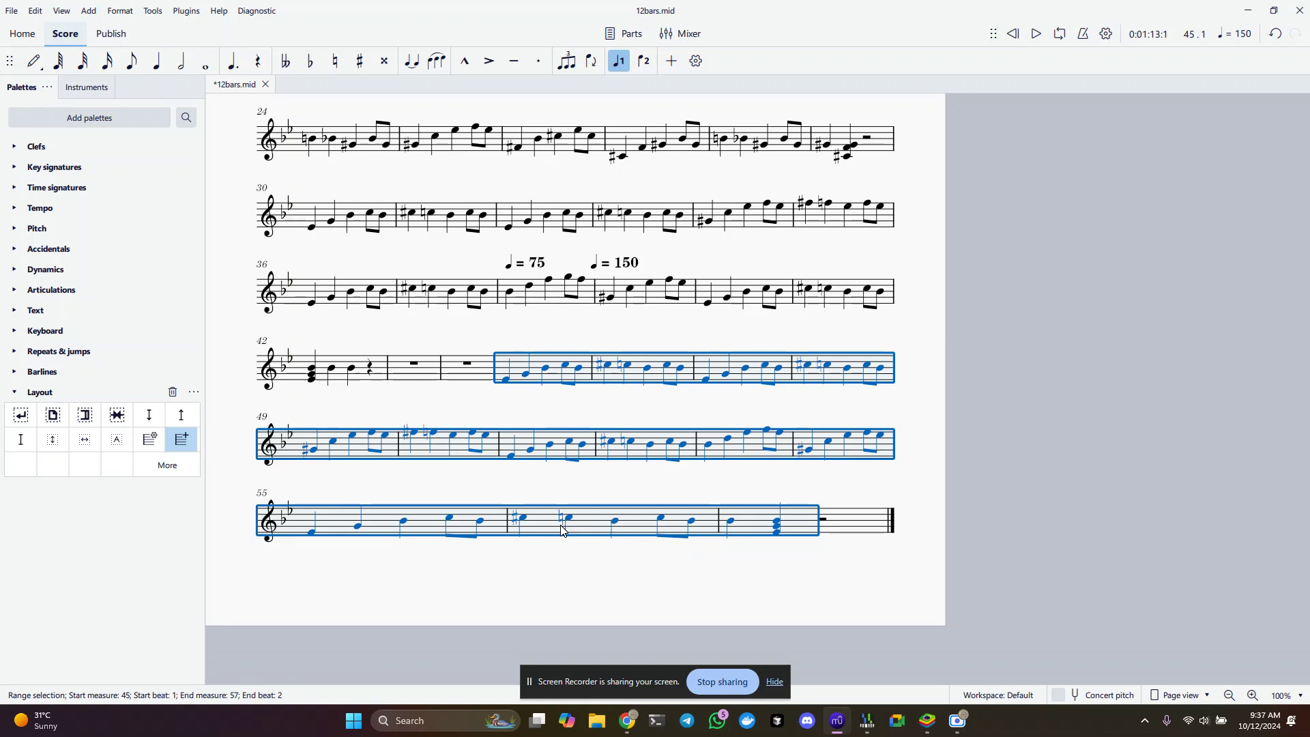
key(Up)
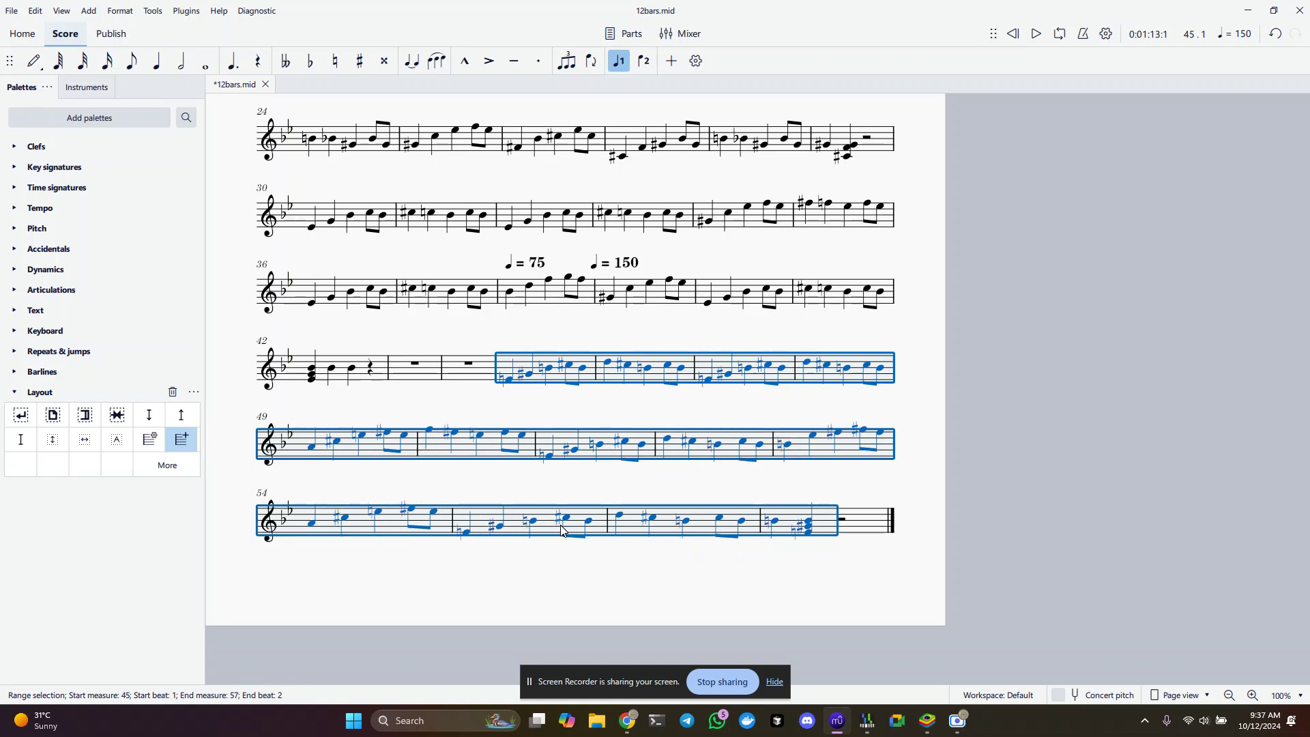
key(Up)
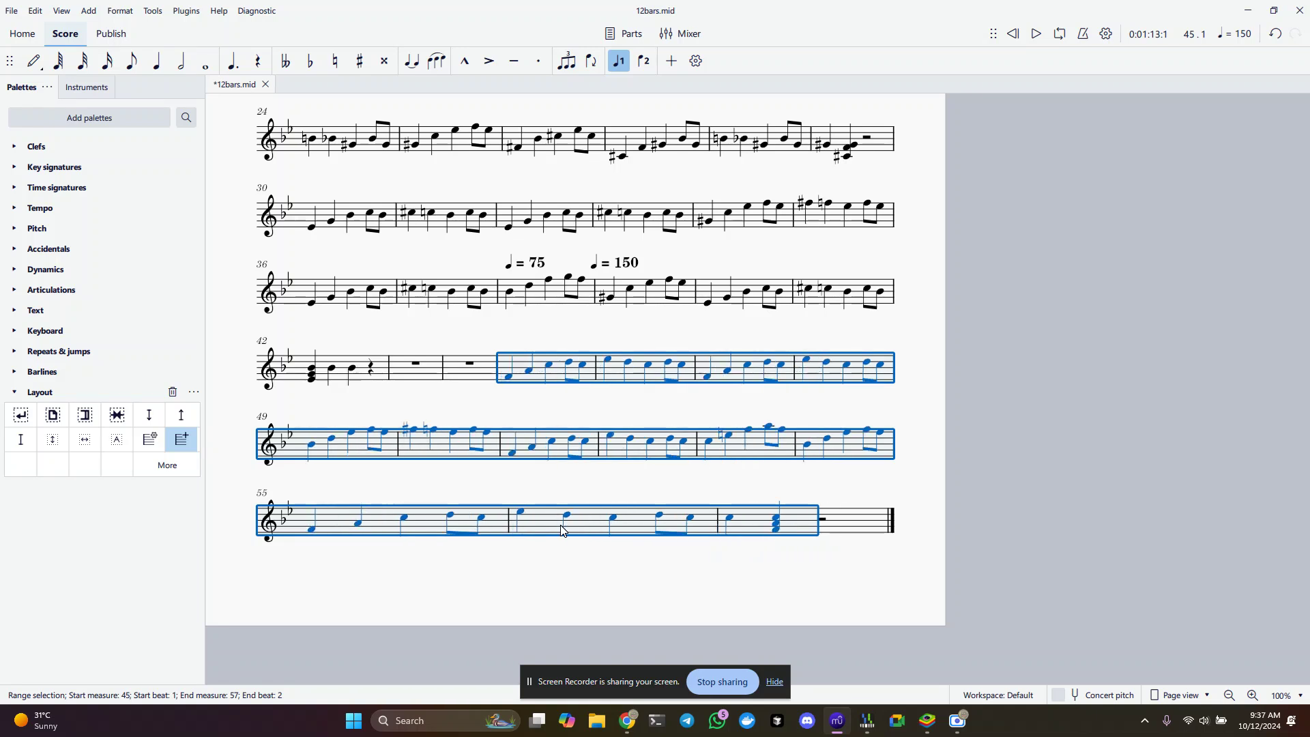
key(ctrl+s)
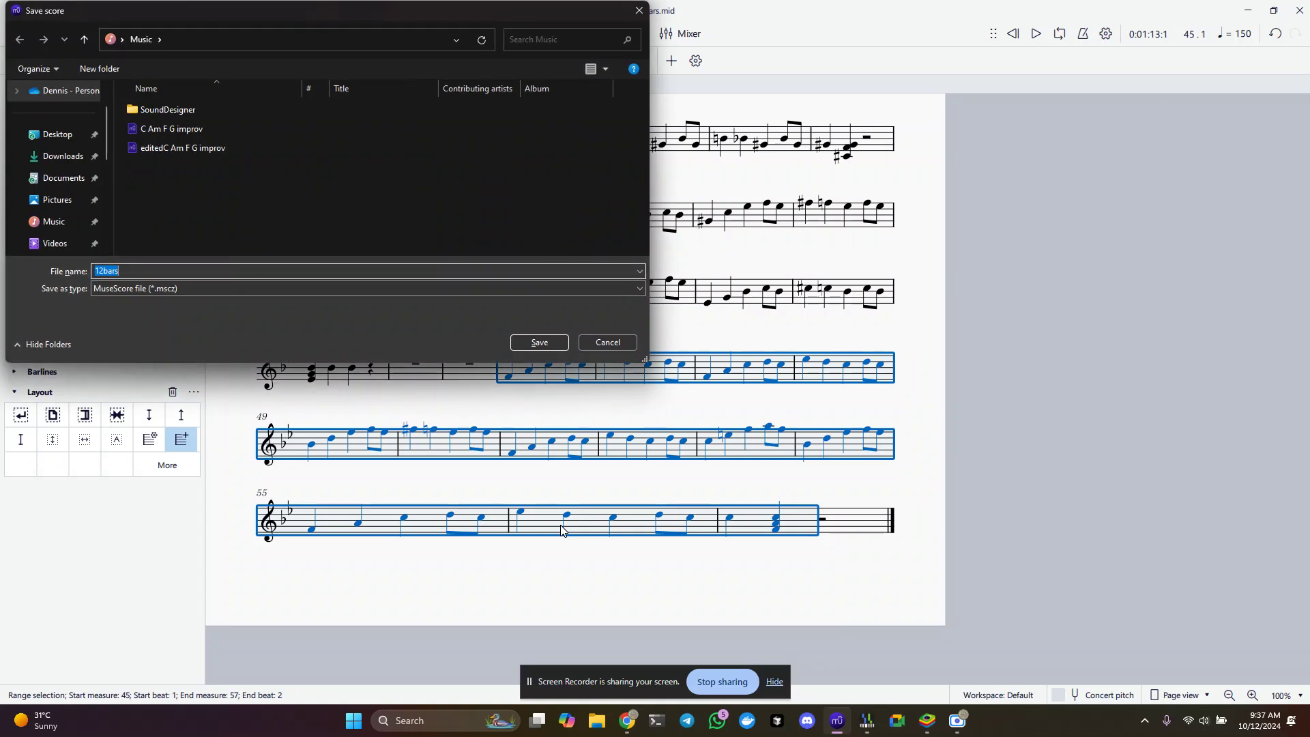
Save the score under the new file name '12barsimproved'
key(Home)
text(im)
key(BackSpace)
key(BackSpace)
text(improved)
click(547, 348)
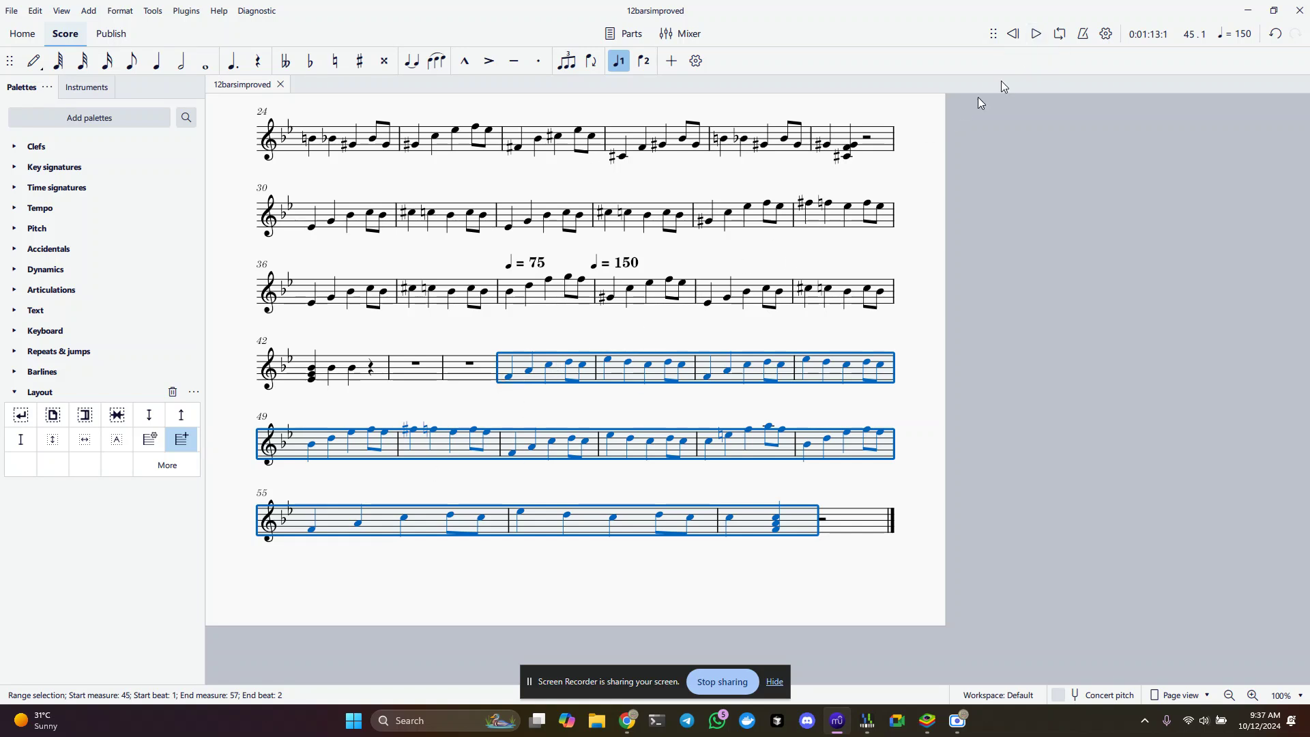
Play back the revised score from measure 45, then from measure 4, stopping each time
click(1036, 34)
click(1033, 44)
scroll(771, 343, up, 4)
scroll(771, 343, up, 3)
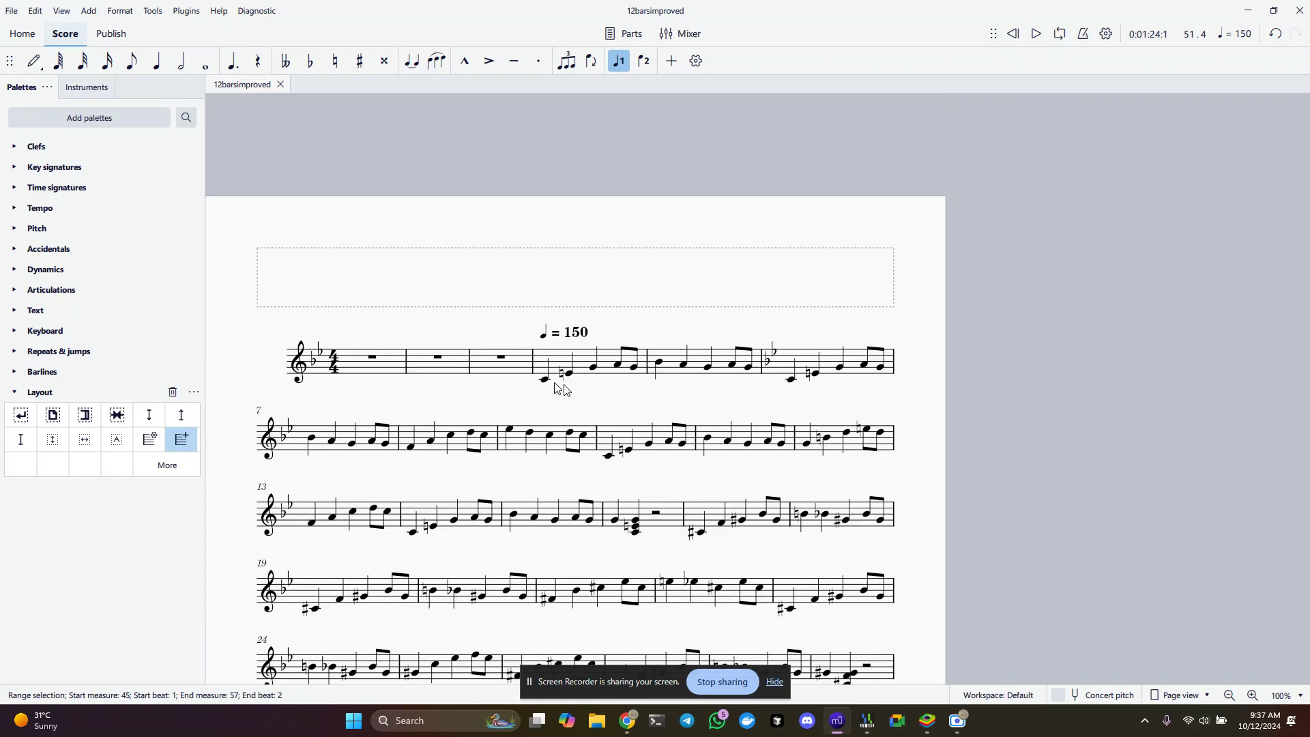
click(537, 372)
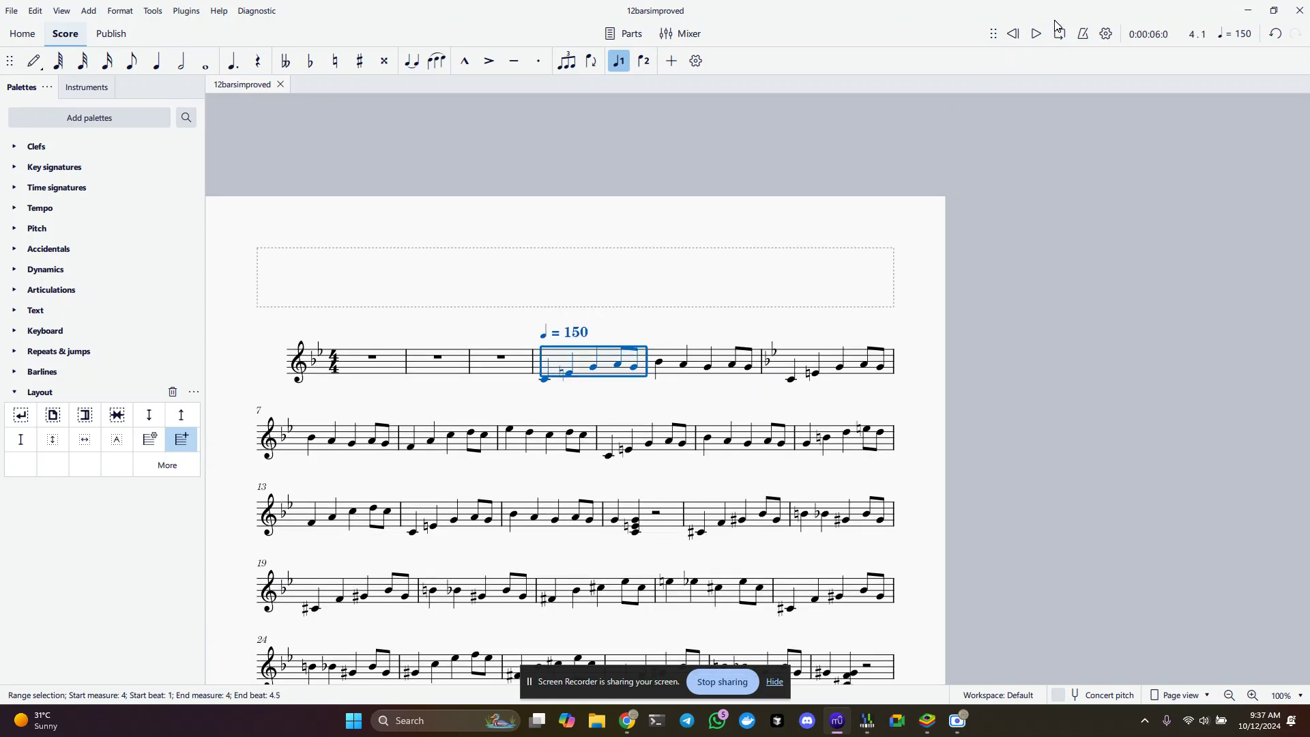
click(1035, 34)
click(1035, 35)
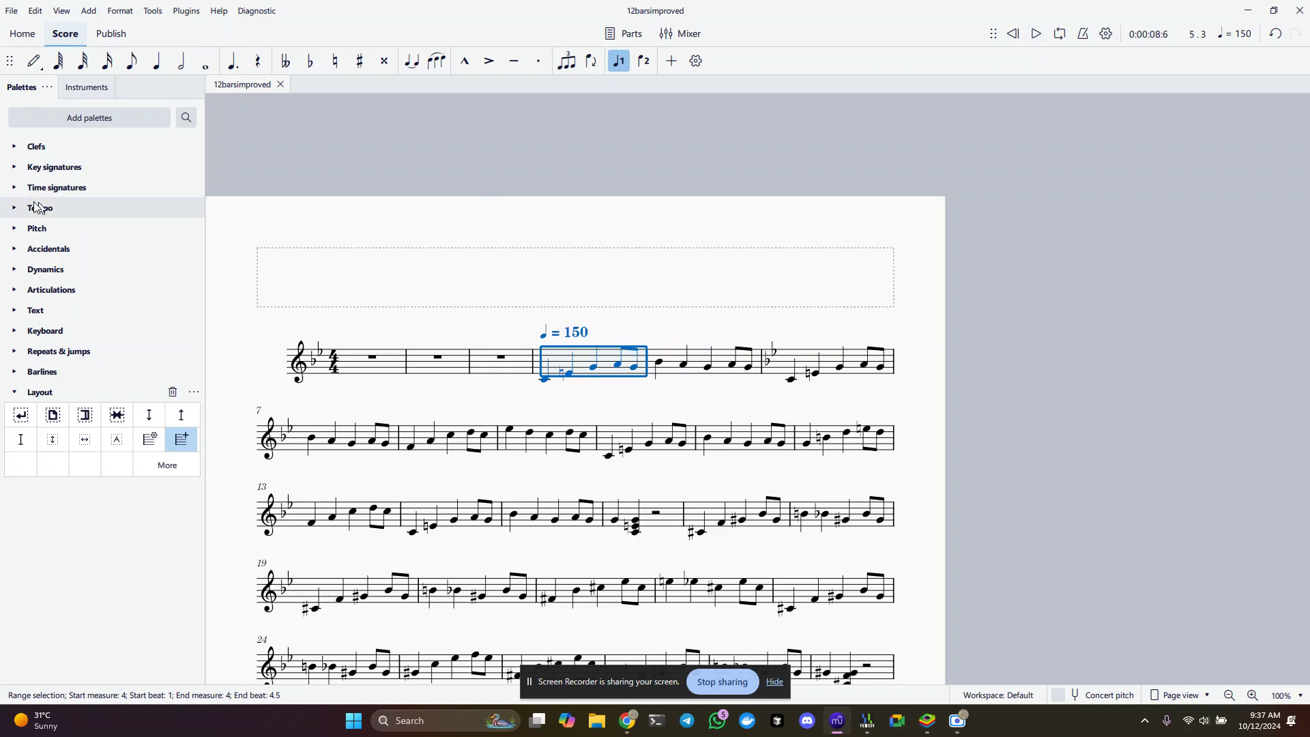
click(12, 15)
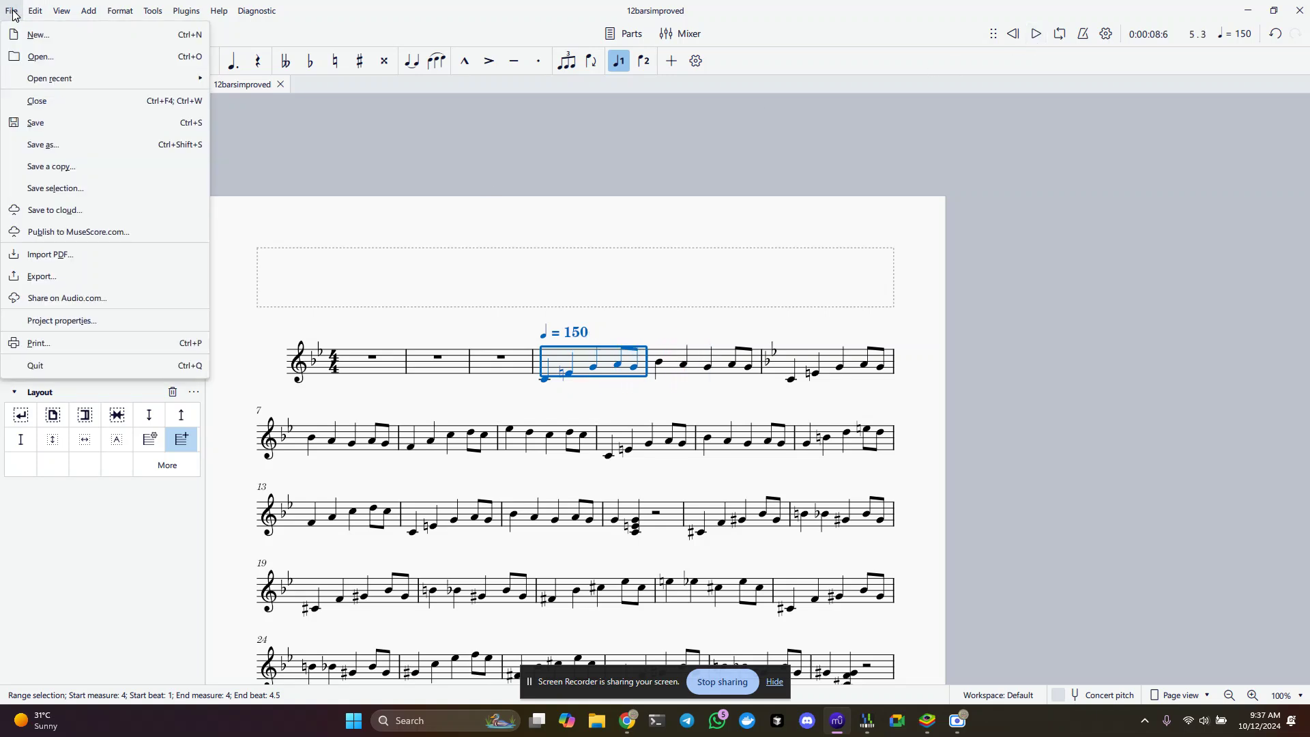
click(56, 147)
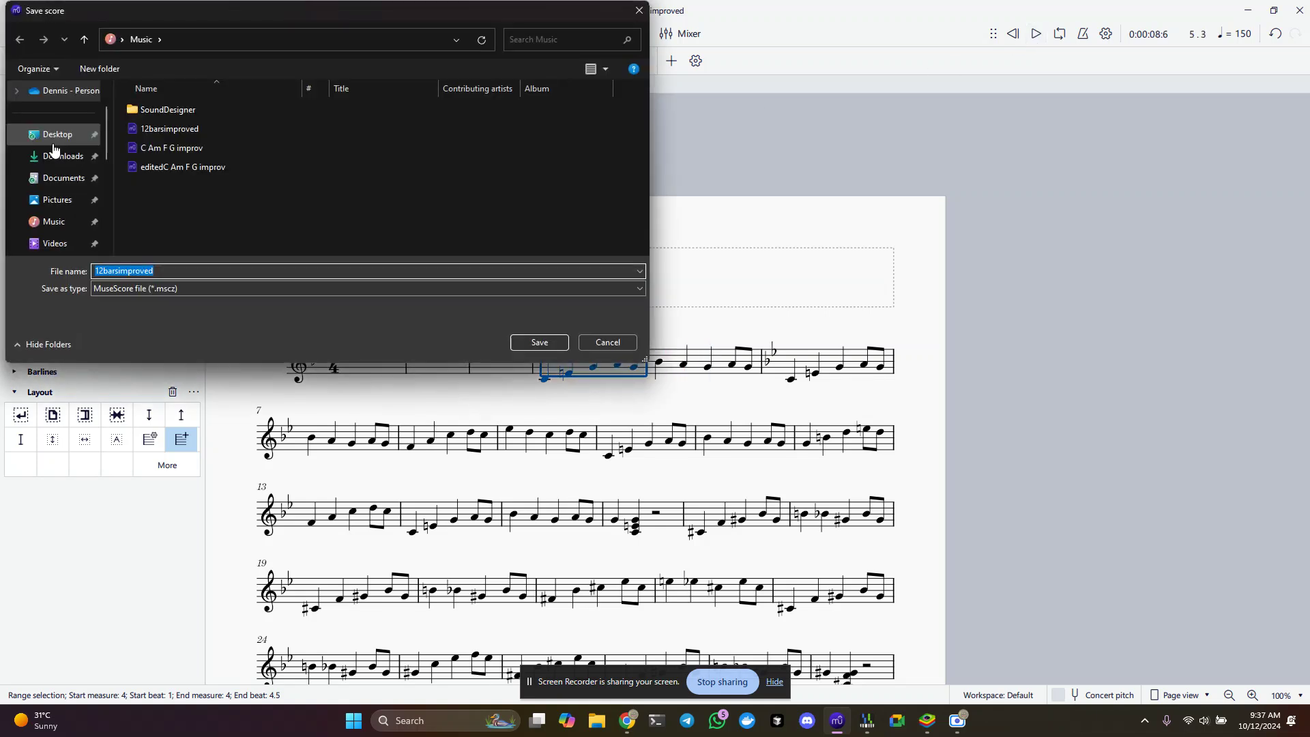
click(196, 289)
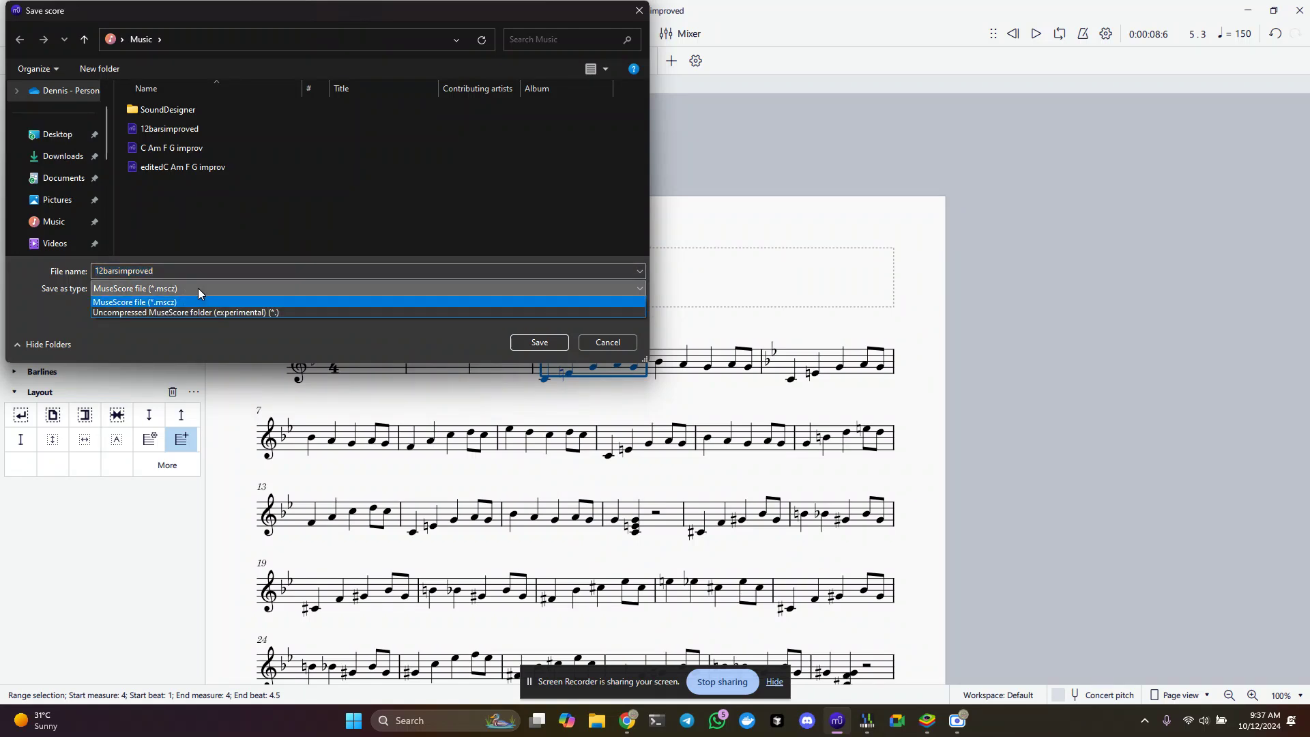
click(198, 289)
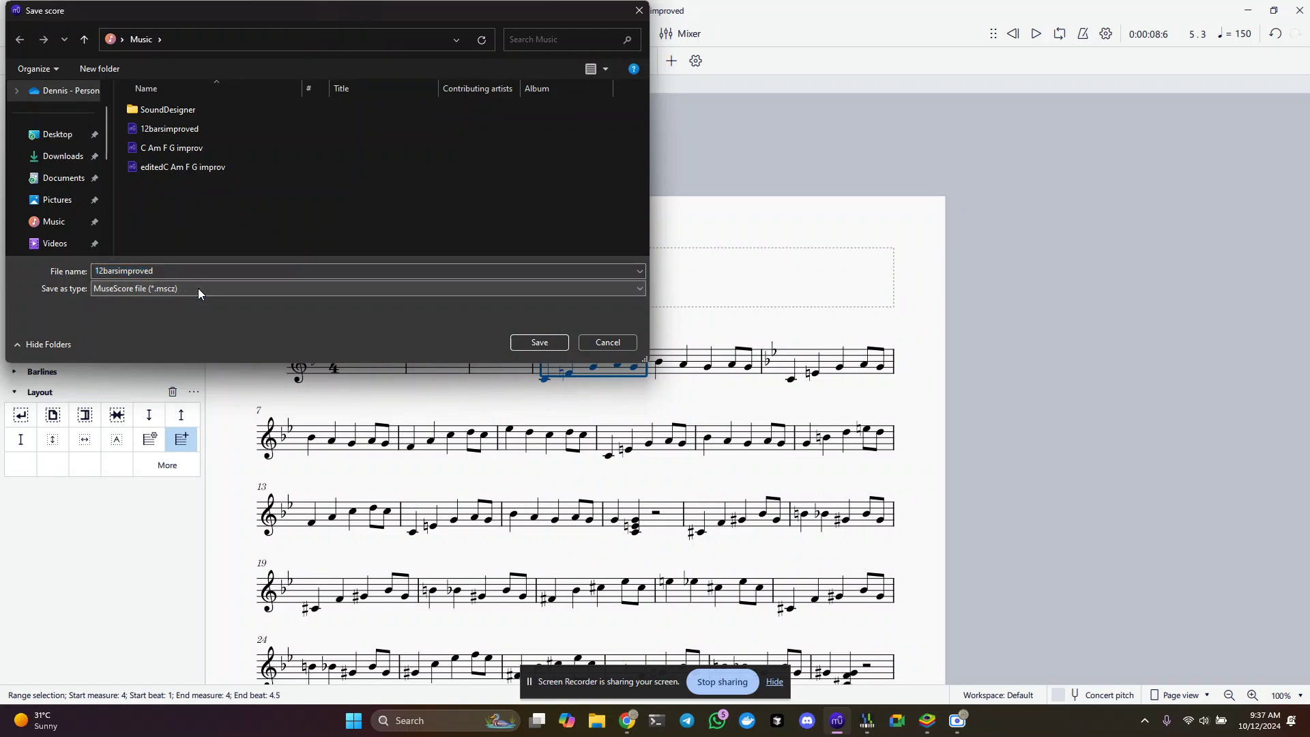
click(598, 342)
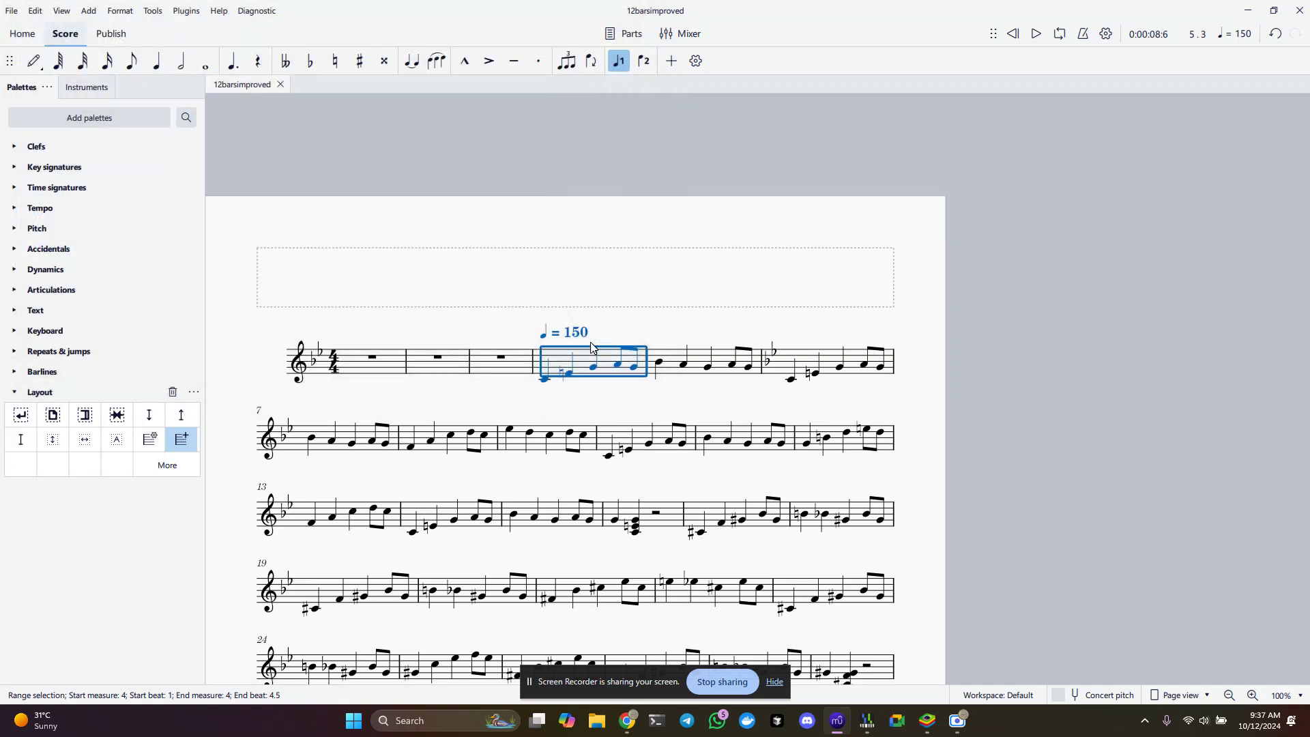
key(Escape)
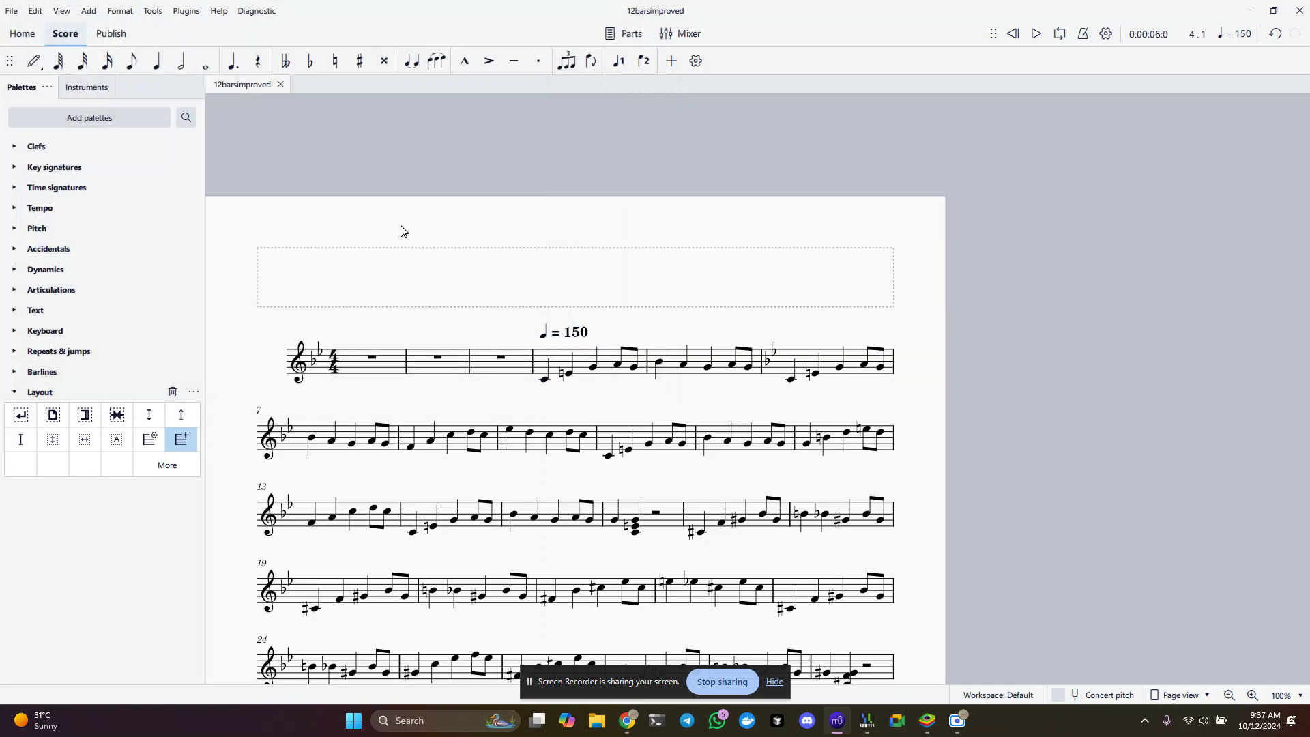
Dismiss the File menu and select the whole score
click(12, 11)
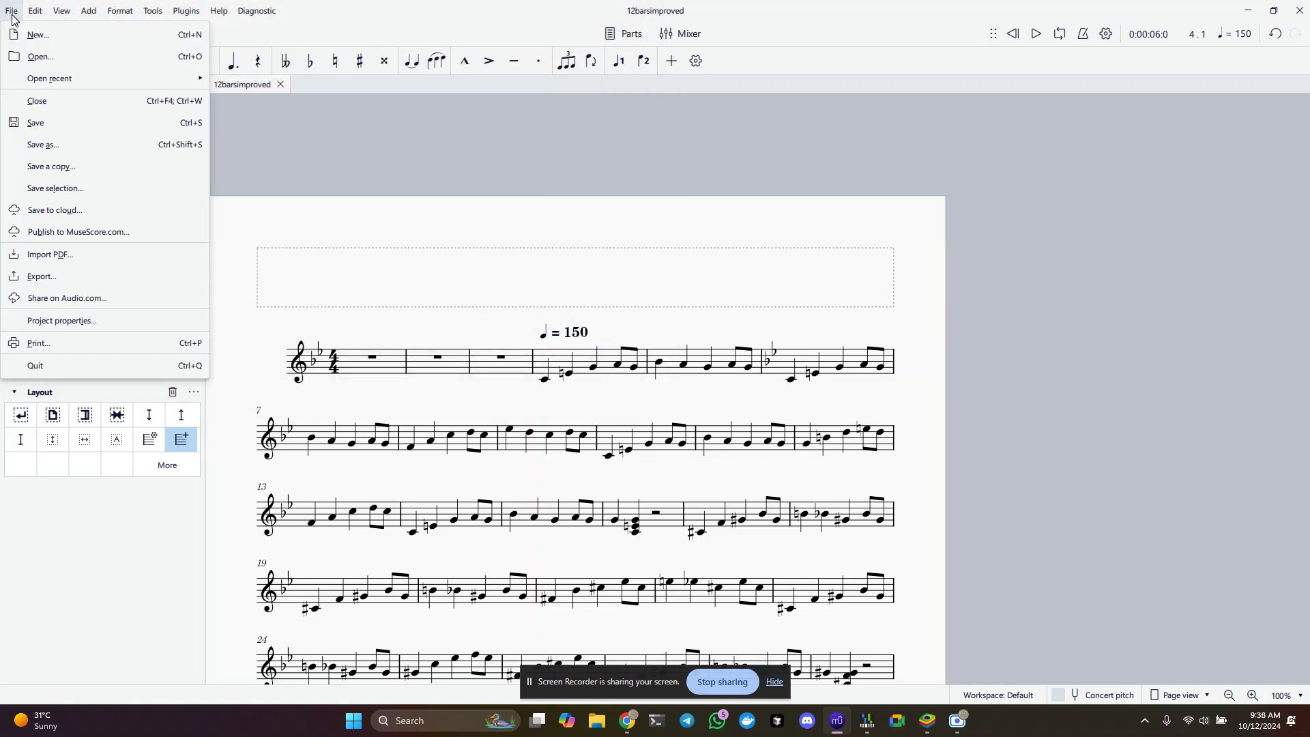
click(371, 224)
key(ctrl+a)
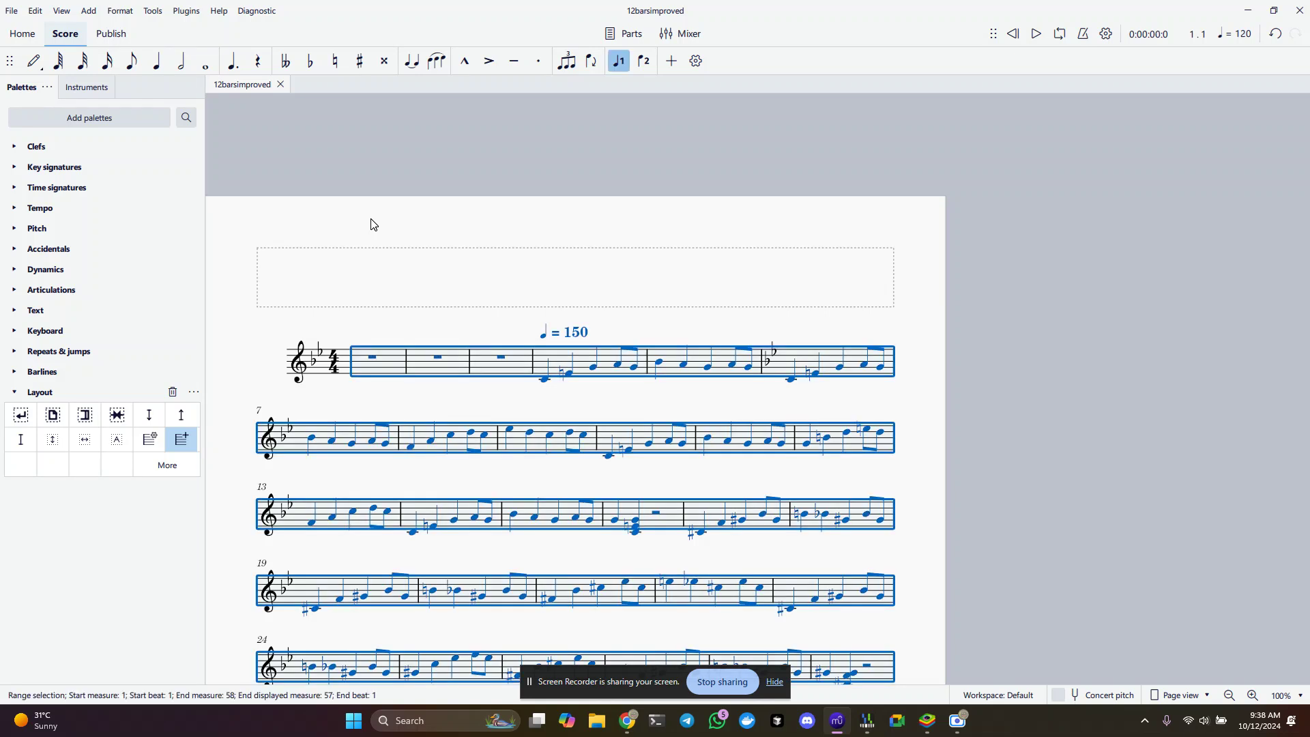
Export the score as MIDI file 12barsimproved to Music and view that folder in File Explorer
click(14, 13)
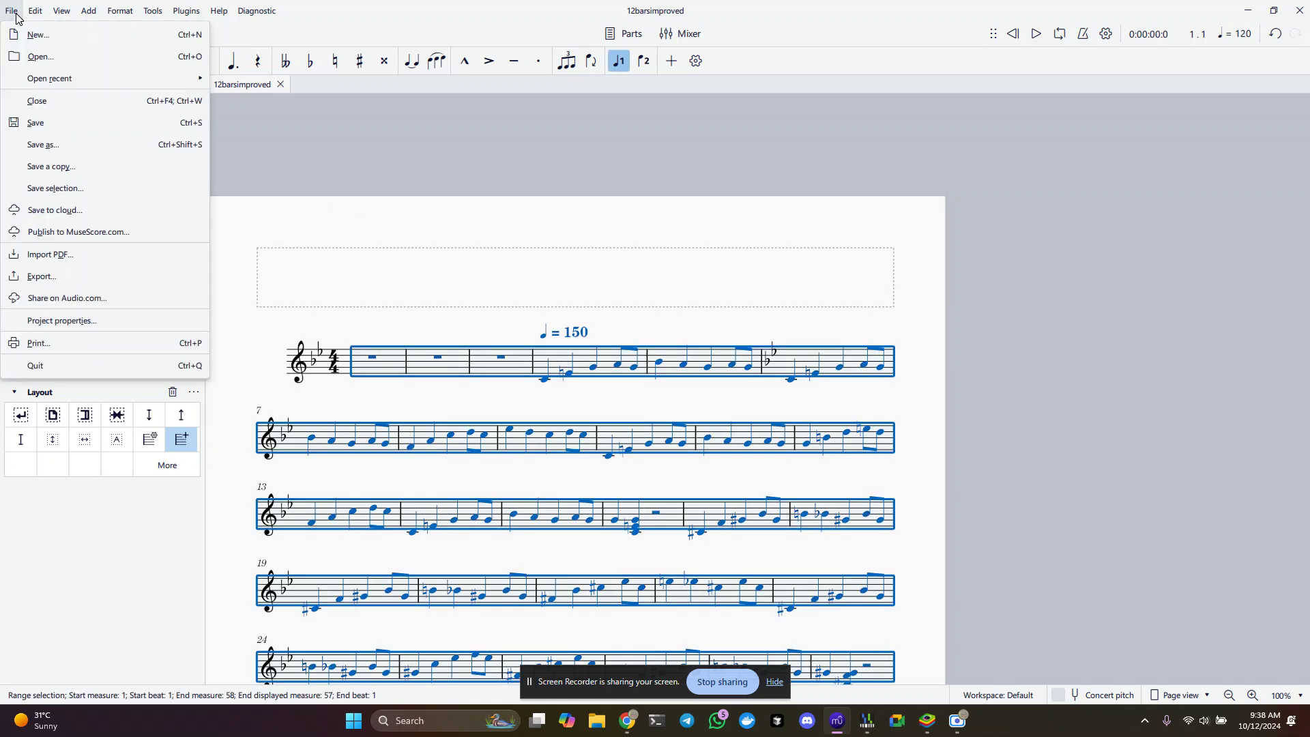
click(108, 278)
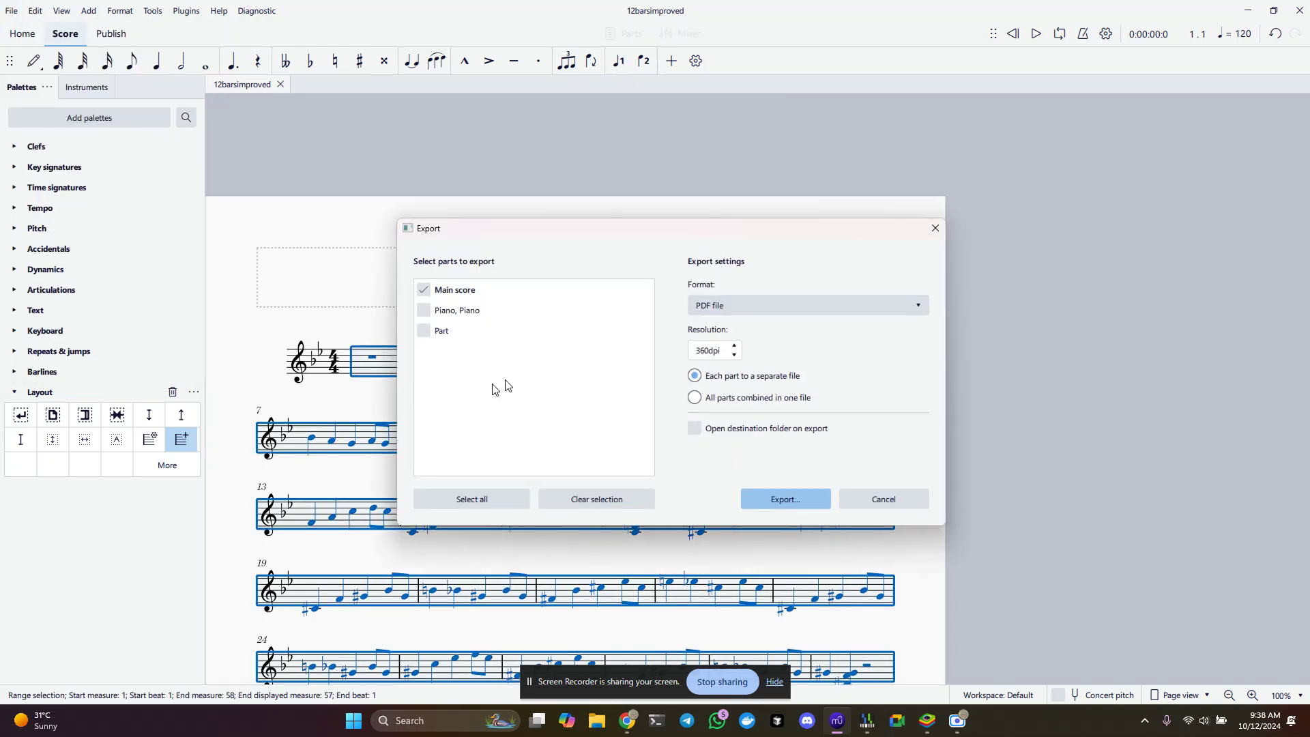
click(754, 312)
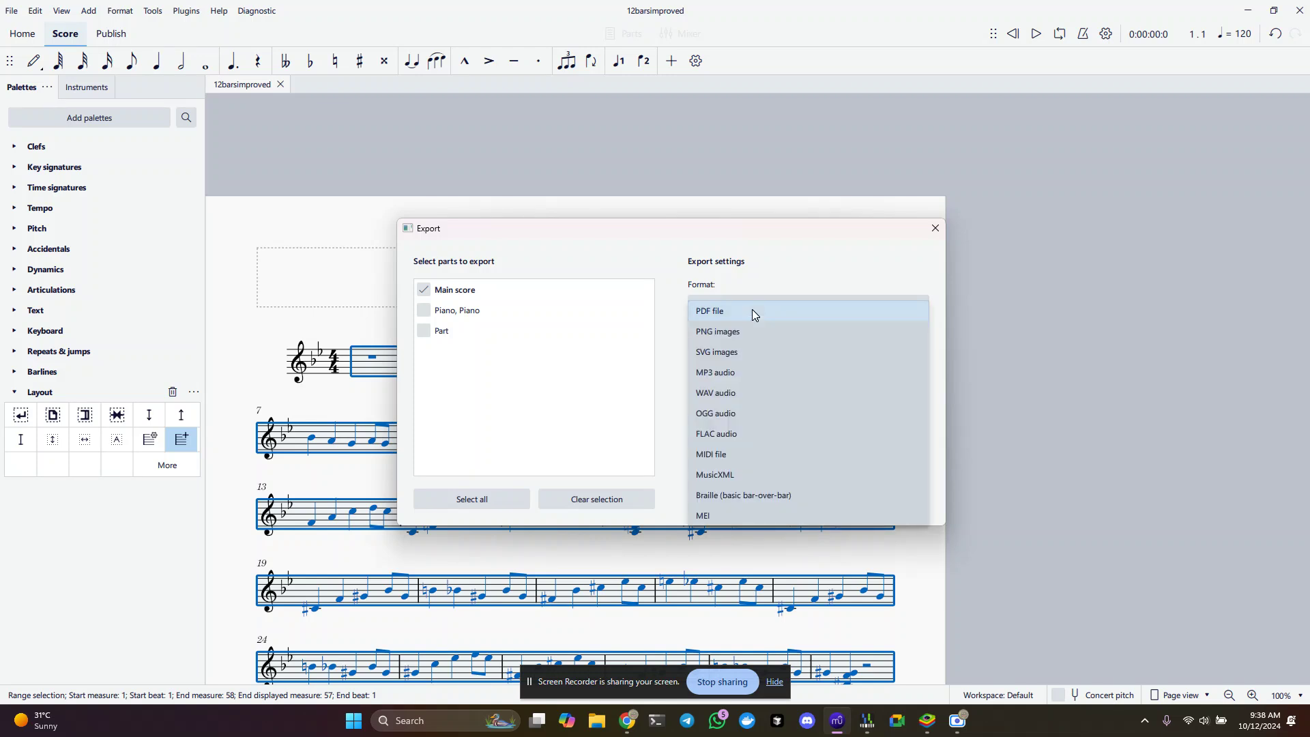
click(747, 457)
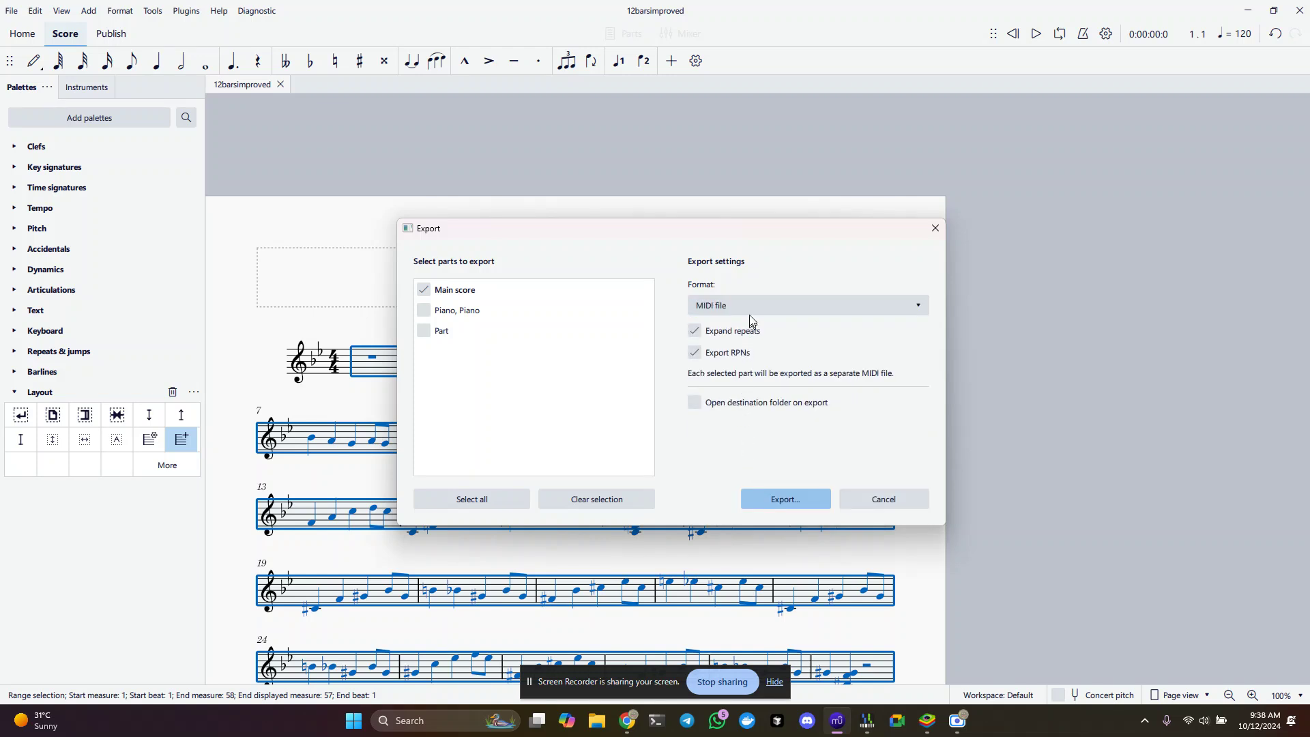
click(784, 500)
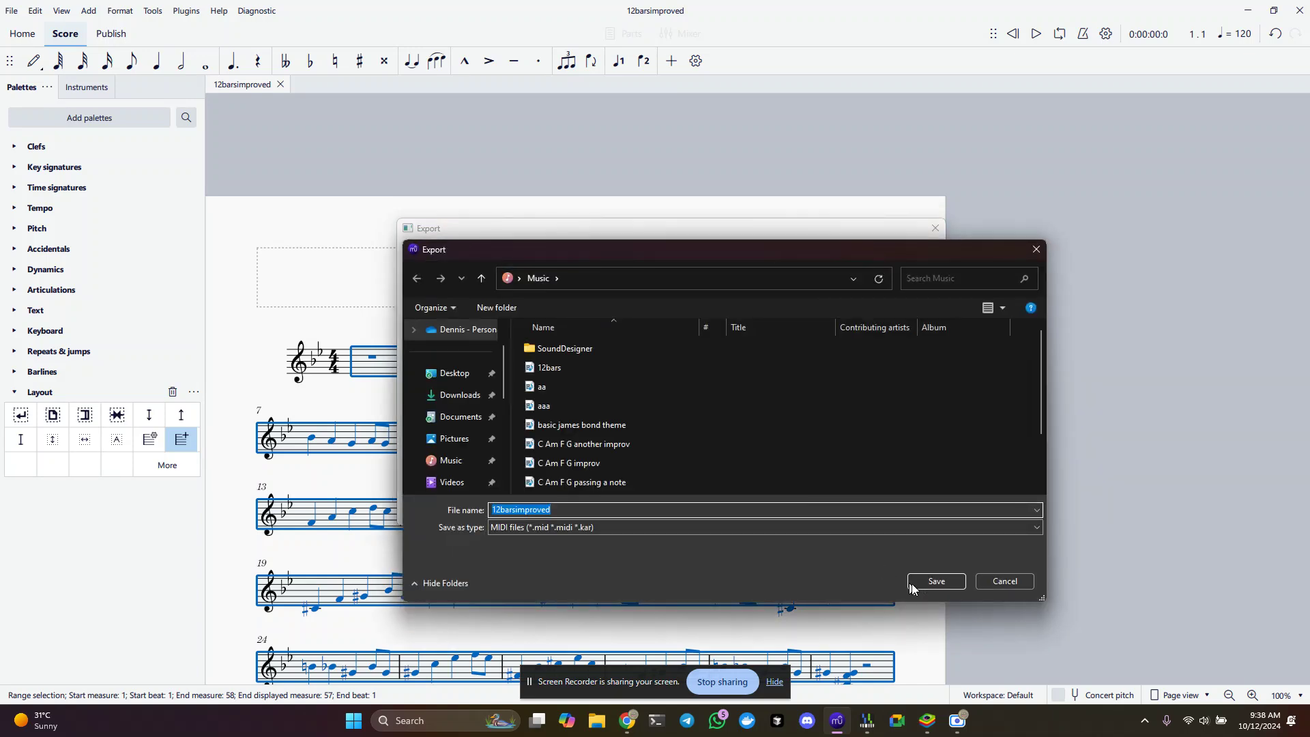
click(932, 581)
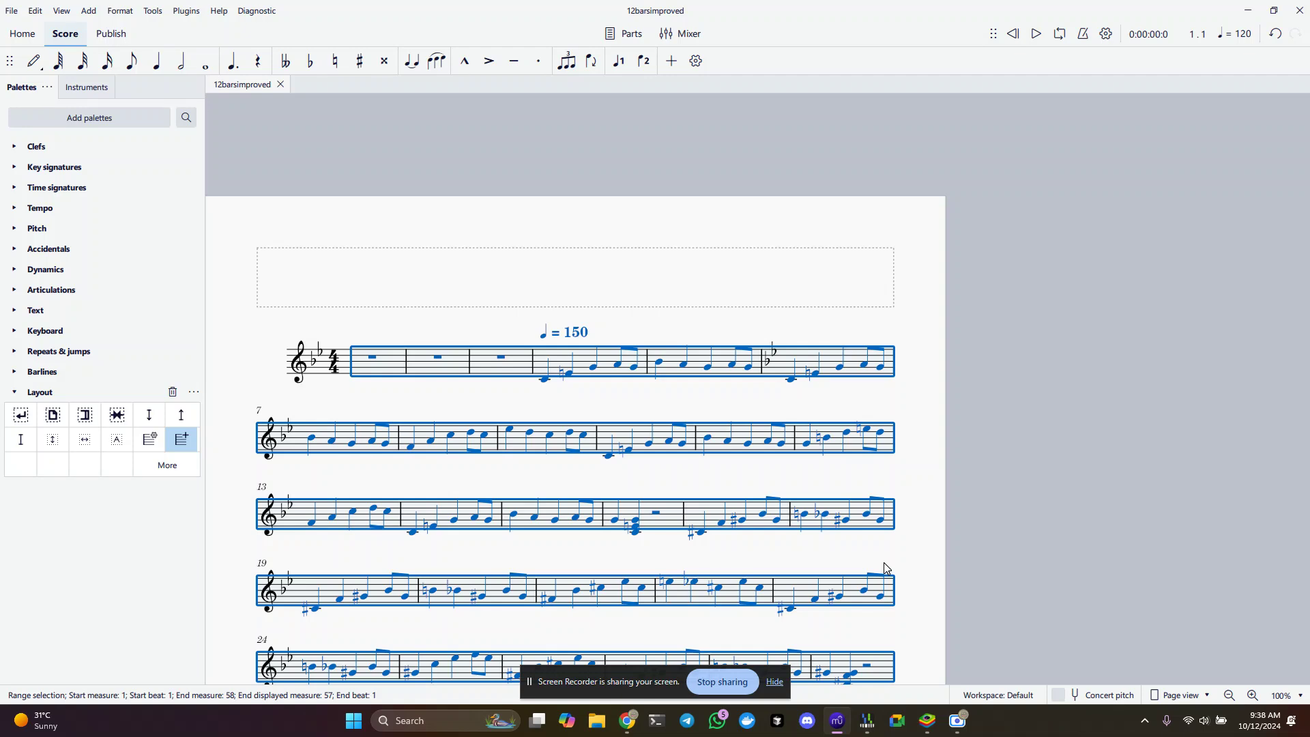
key(super+e)
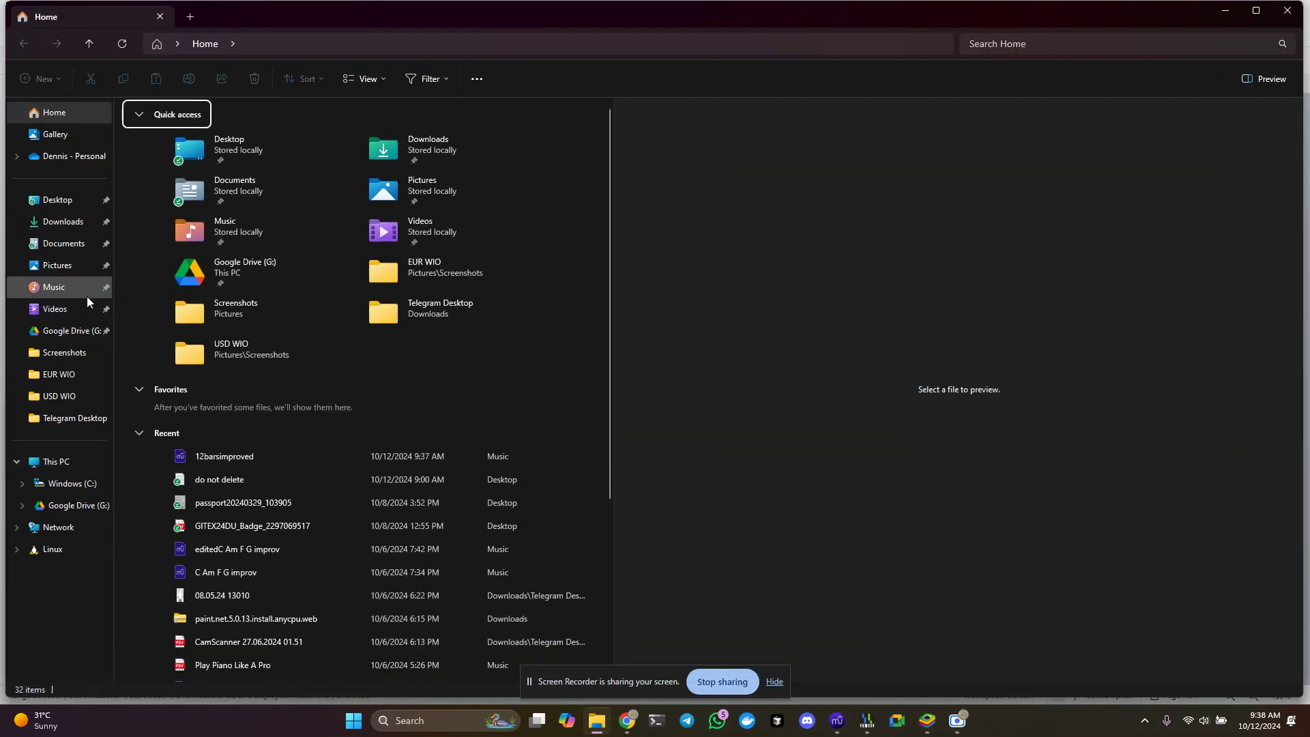
click(77, 296)
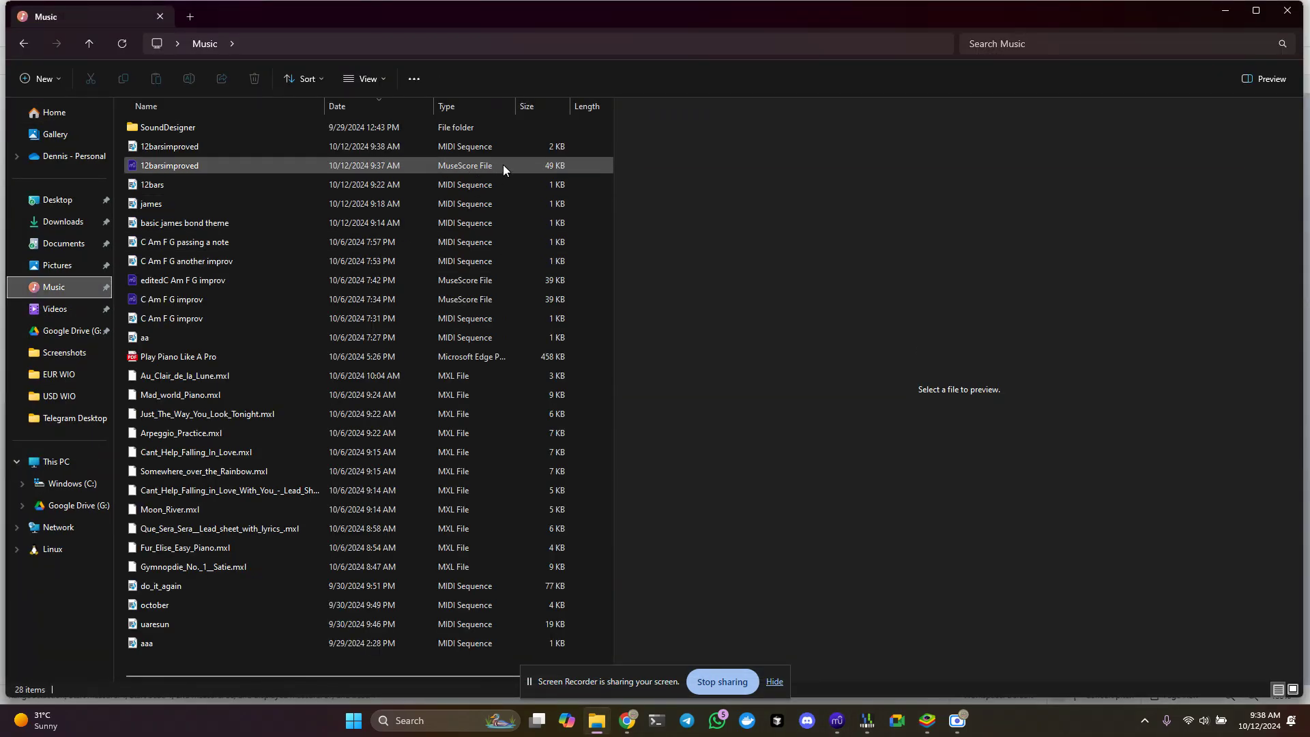
Play the 12barsimproved MIDI at maximum volume in Windows Media Player, pausing it around 0:29
double_click(182, 150)
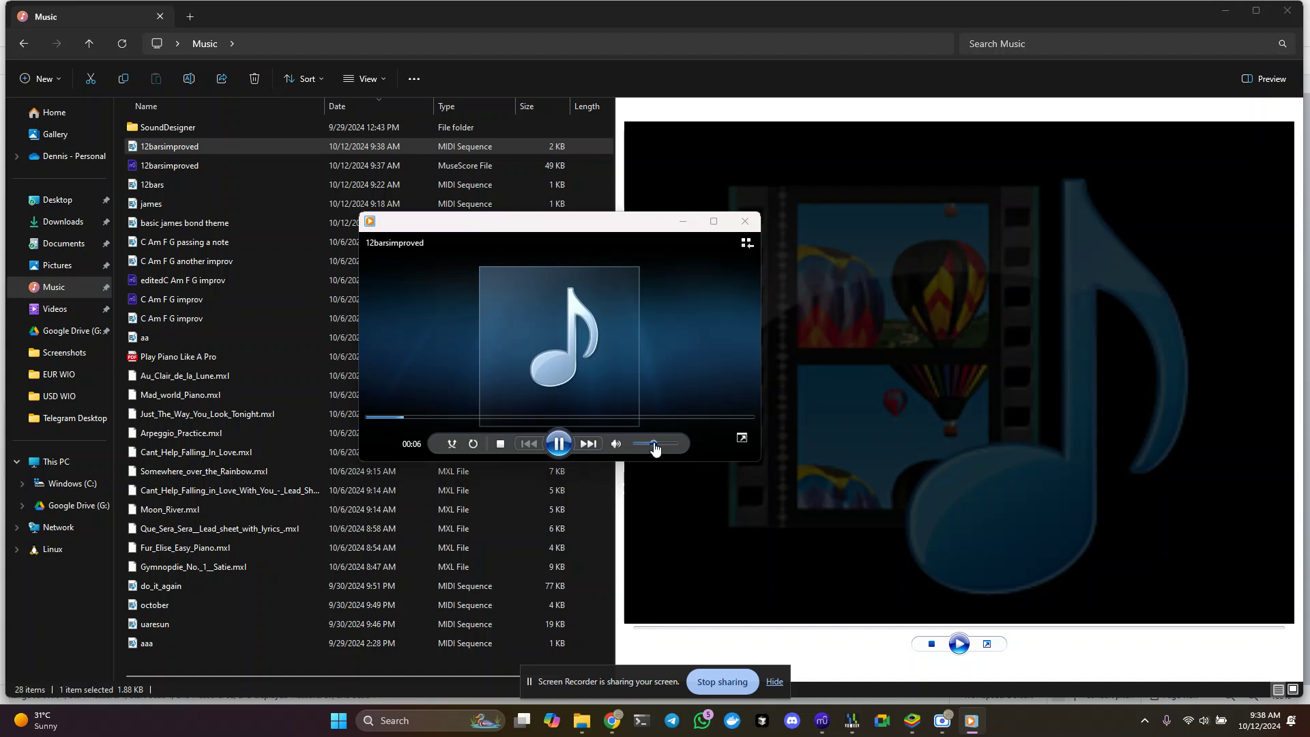
drag(655, 448, 676, 445)
click(557, 445)
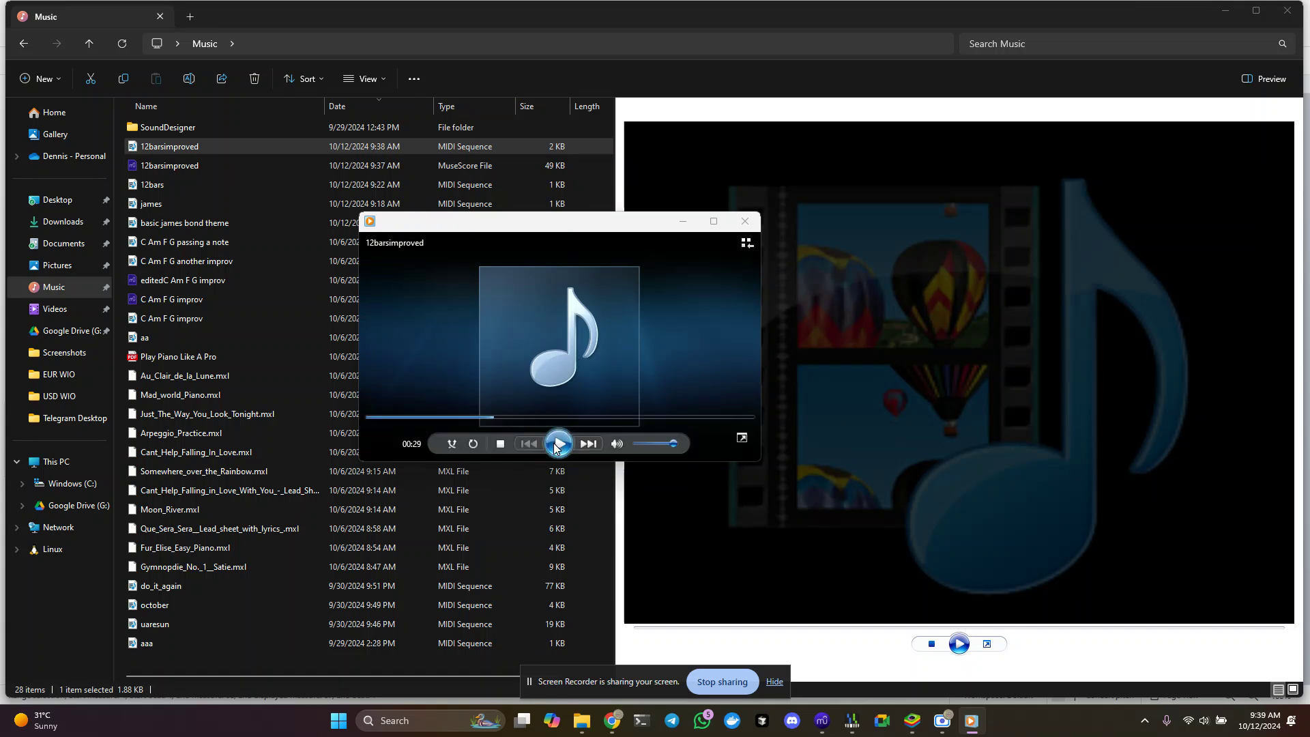
key(alt+Tab)
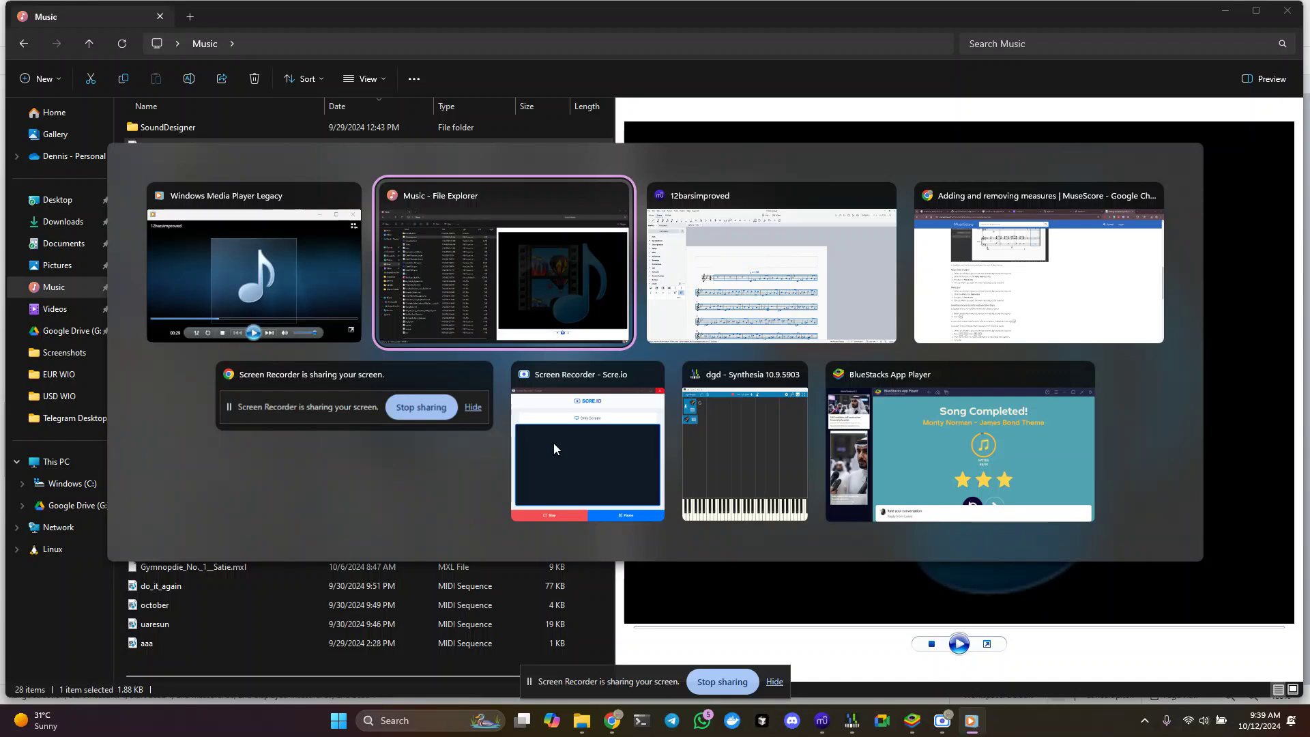
Switch to the browser and open Sightread's song list
key(alt+Tab)
key(alt+Tab)
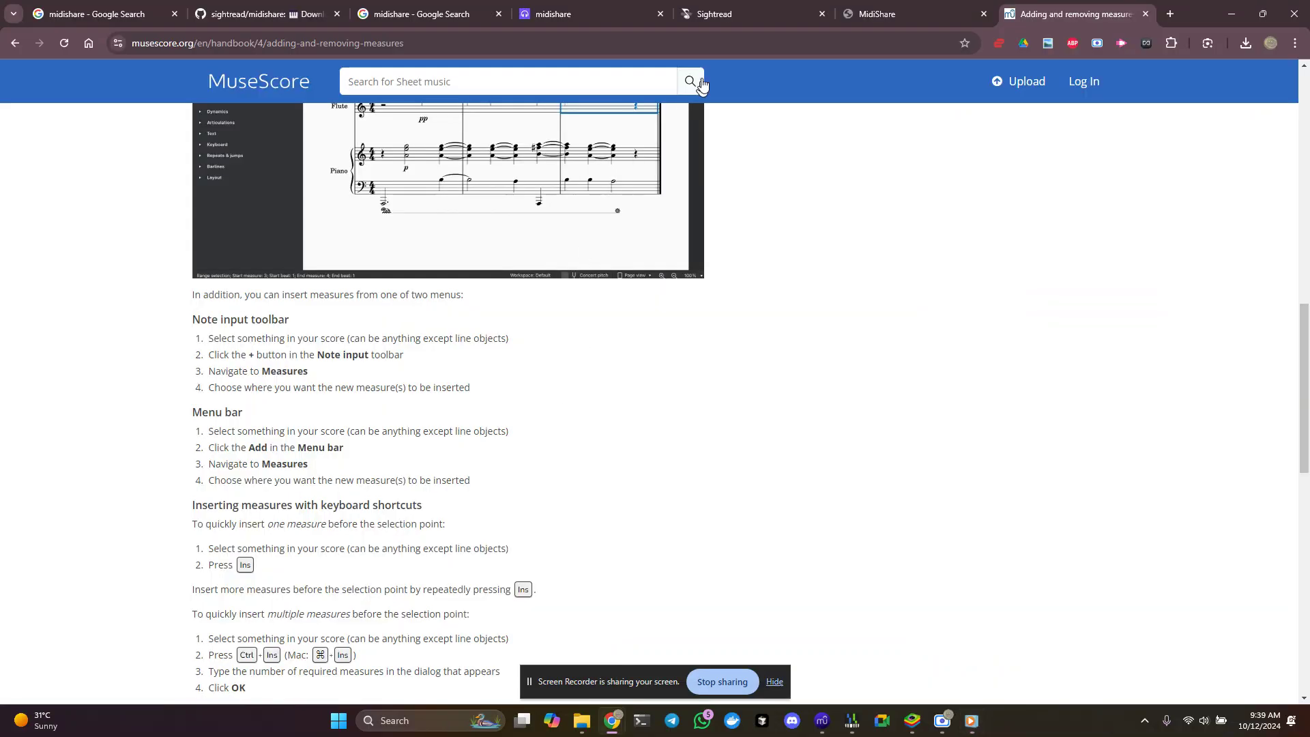
click(760, 18)
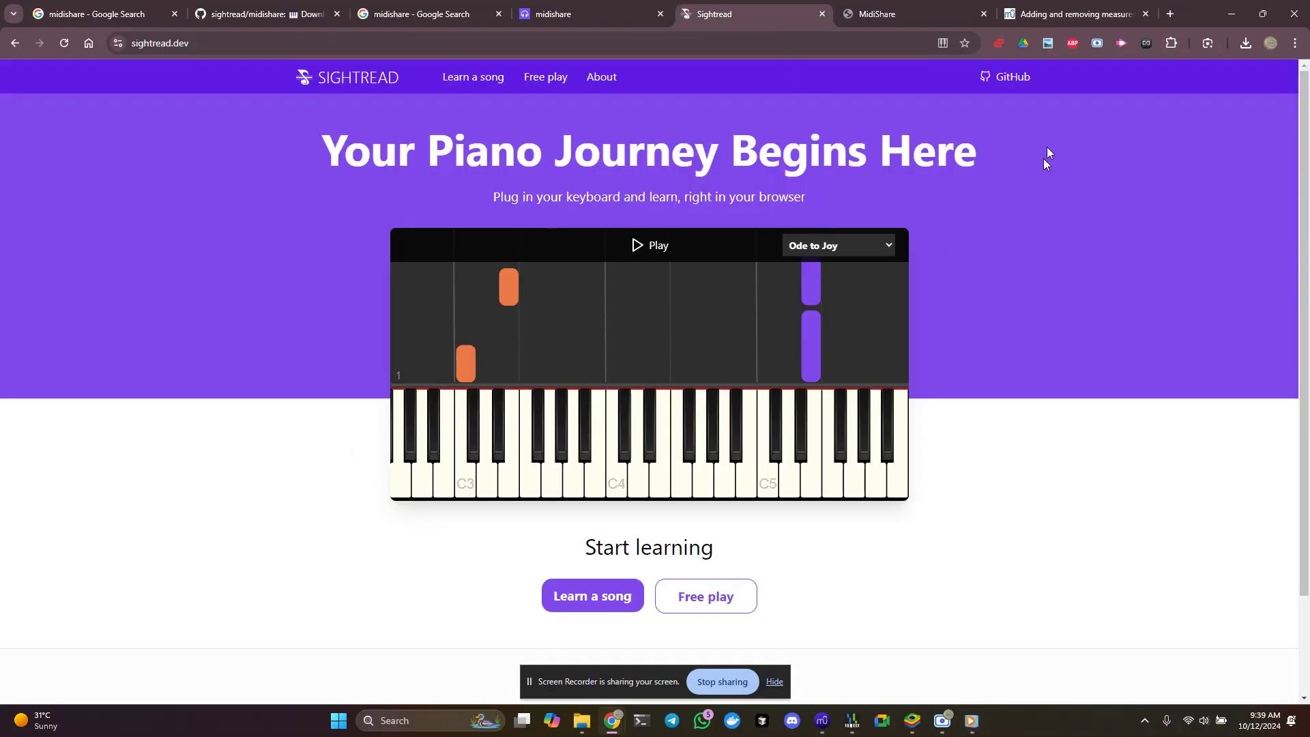
click(580, 599)
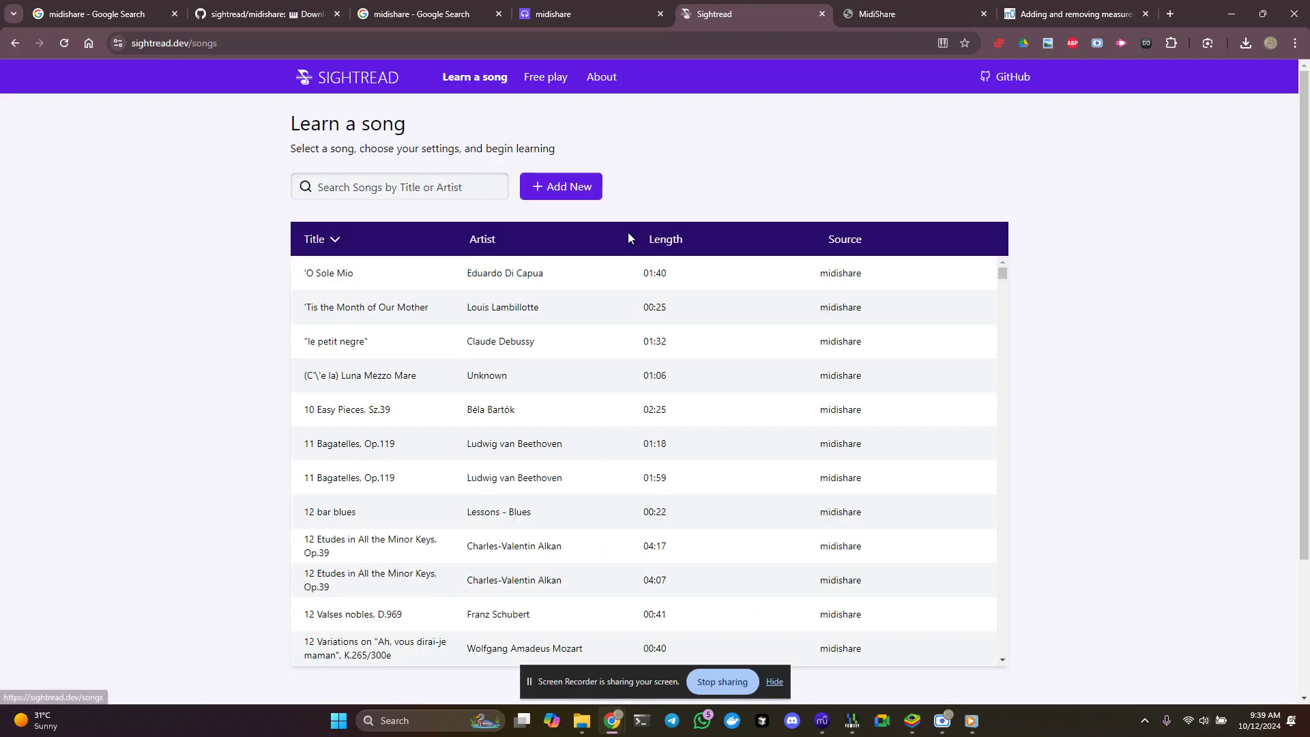
Start a new song upload titled '12 bars practice' with artist 'unknown'
click(553, 188)
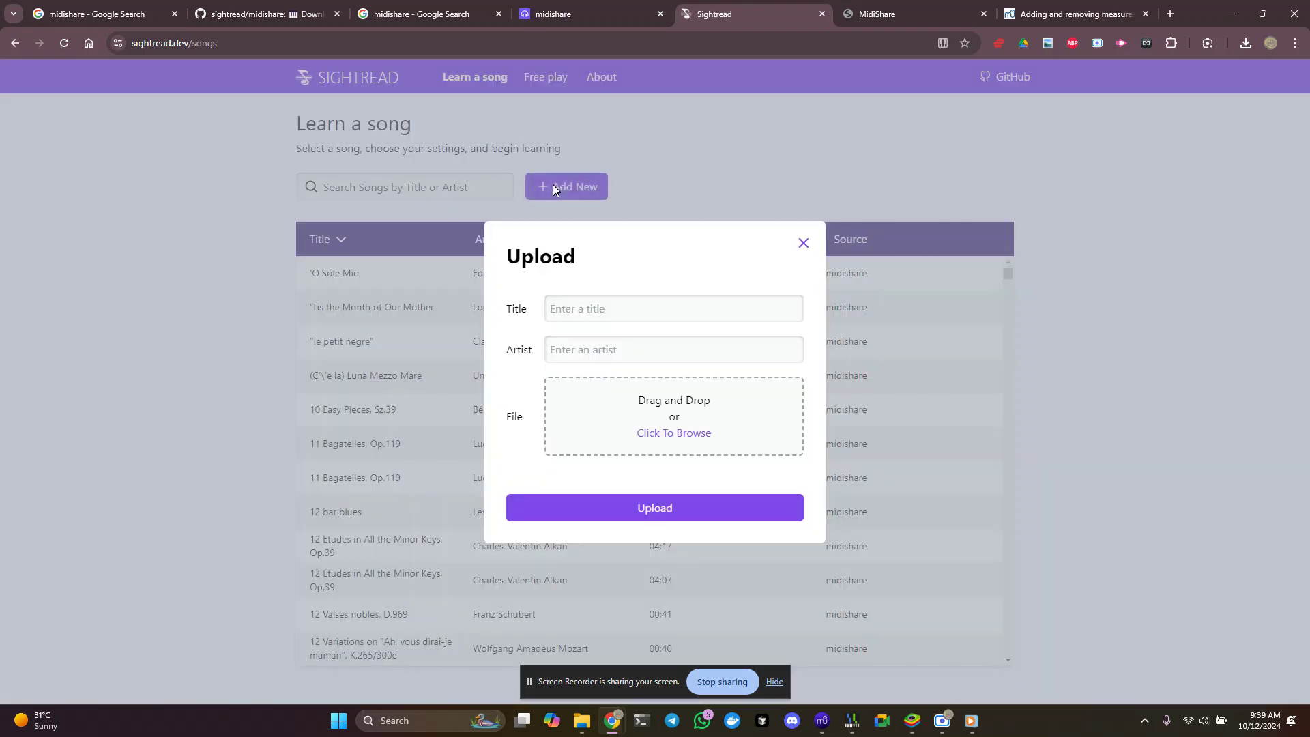
click(584, 310)
text(12 bar practice)
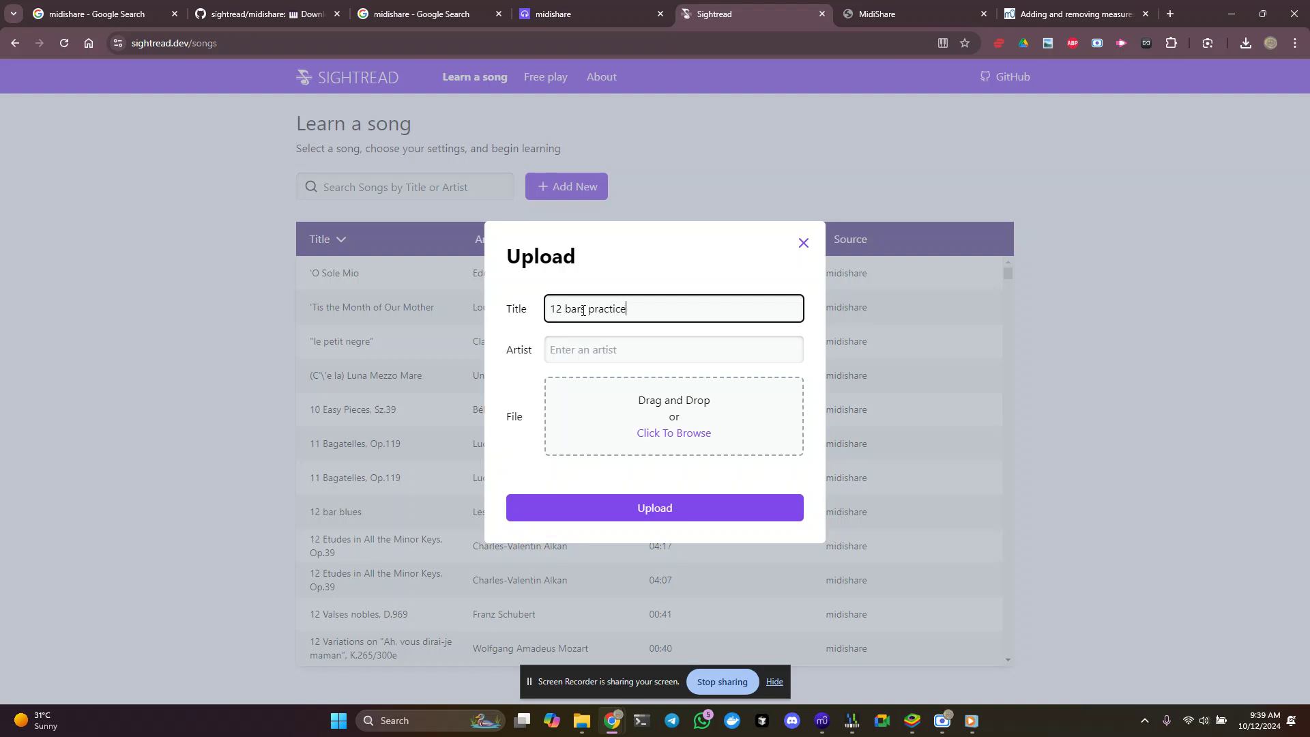
key(Tab)
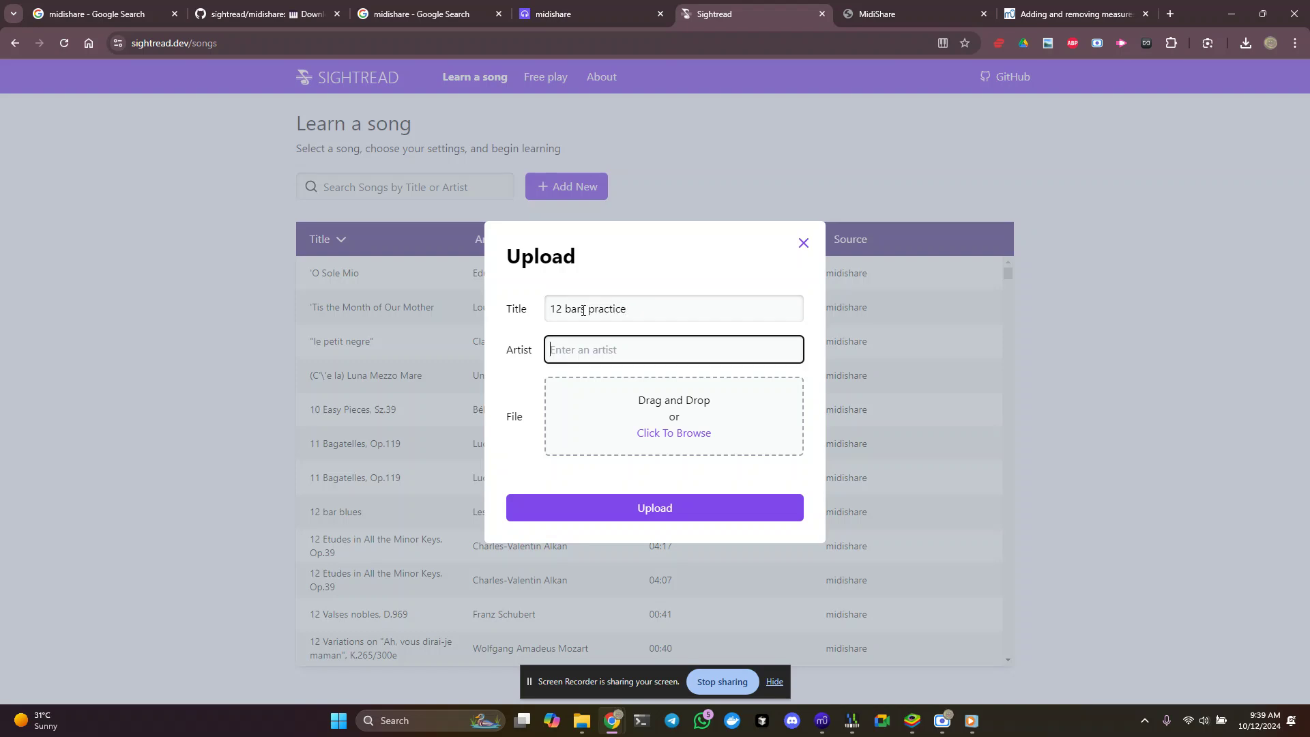
text(unknown)
Attach the 12barsimproved MIDI file and upload the song
click(676, 434)
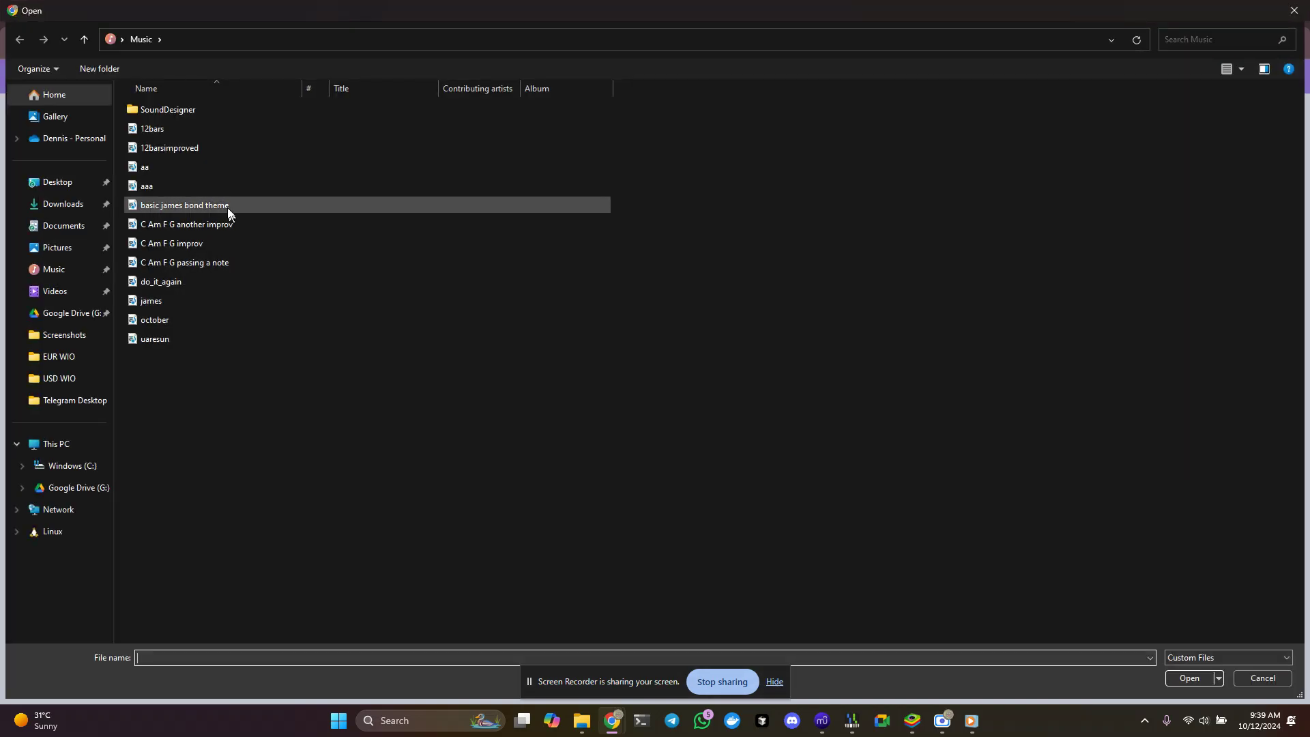
click(179, 146)
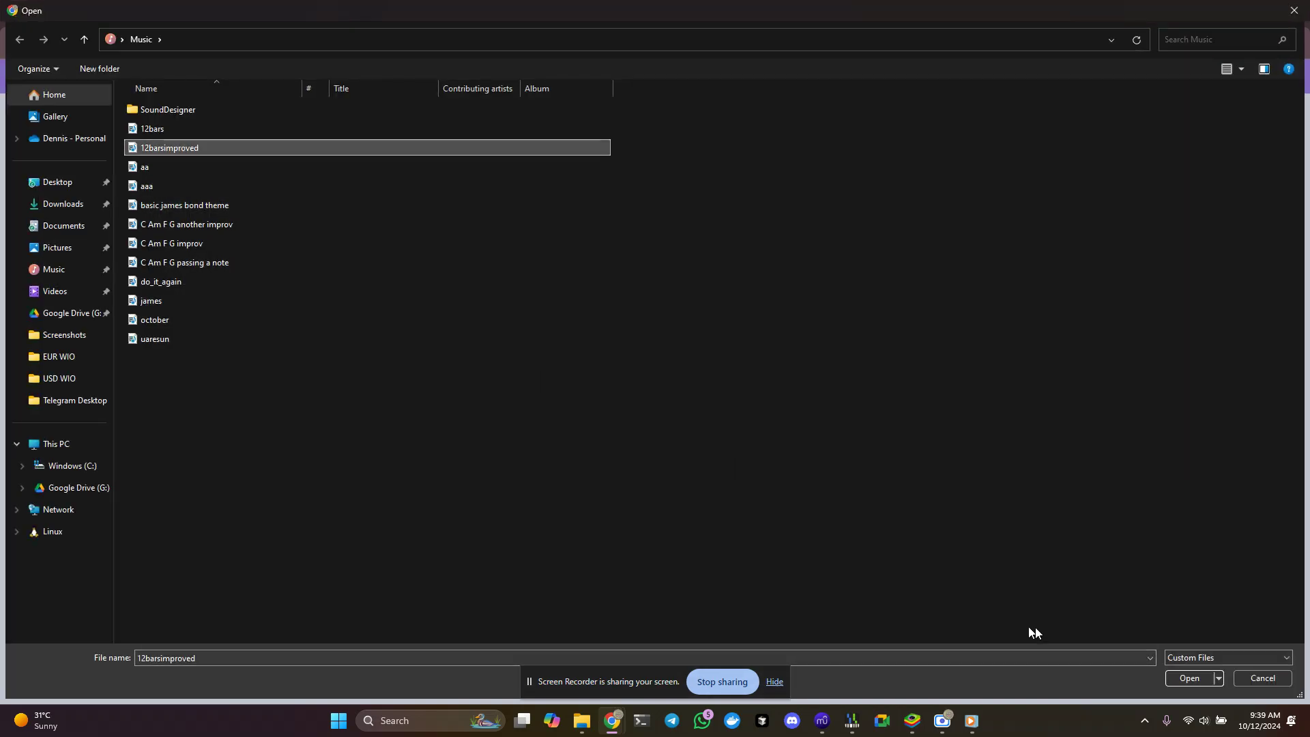
click(1188, 678)
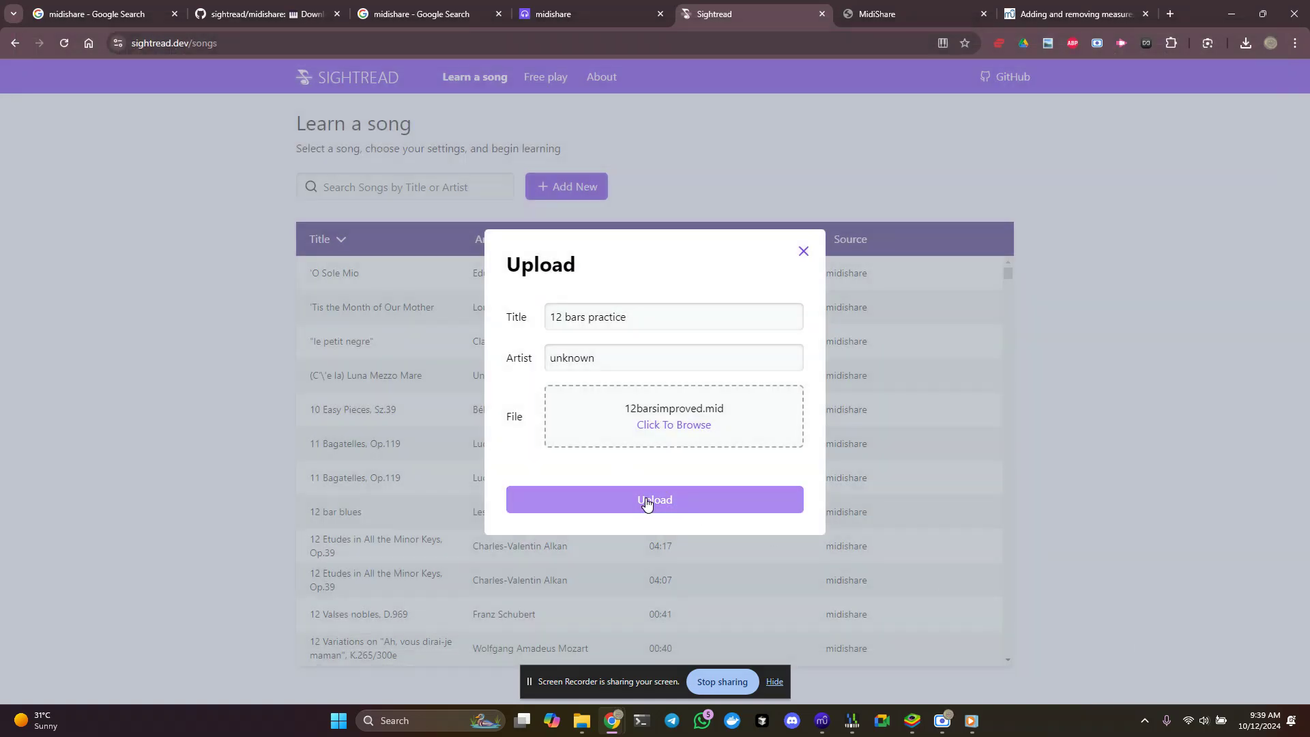
click(653, 500)
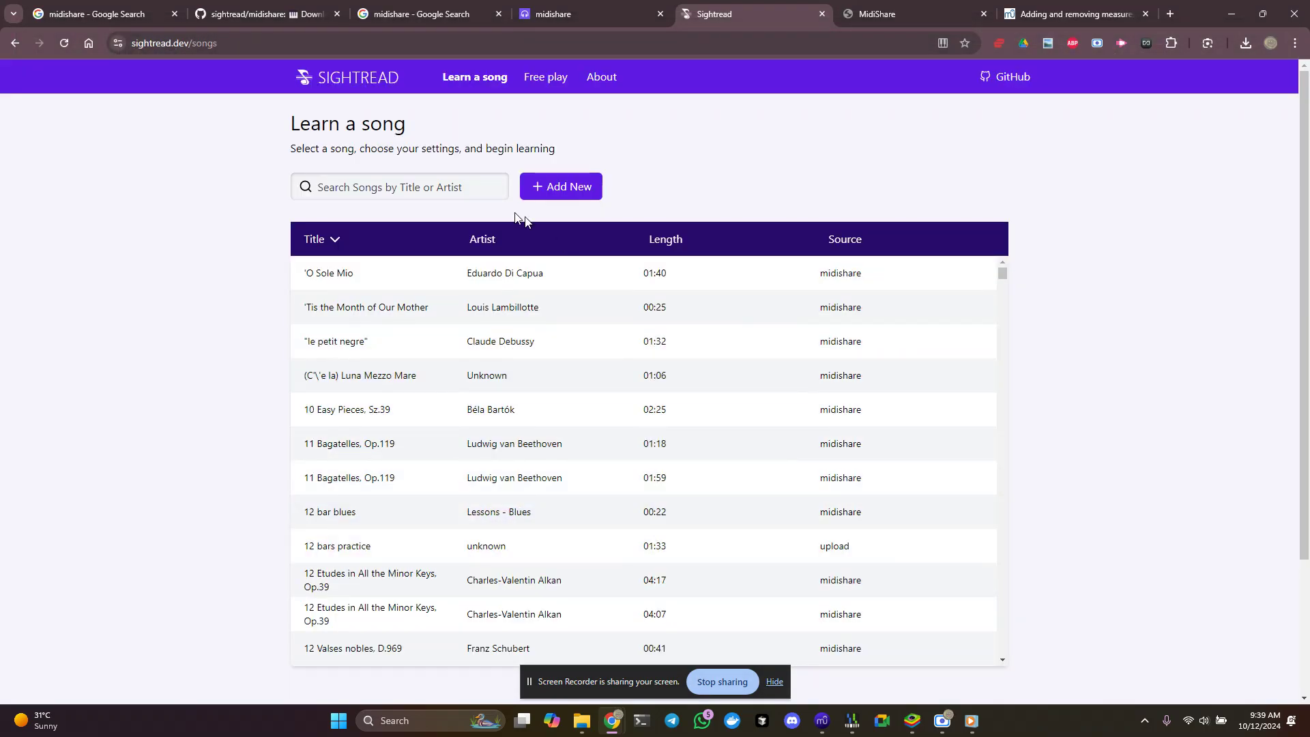
Filter the song list by '12' and open the 12 bars practice preview
click(403, 181)
text(impro)
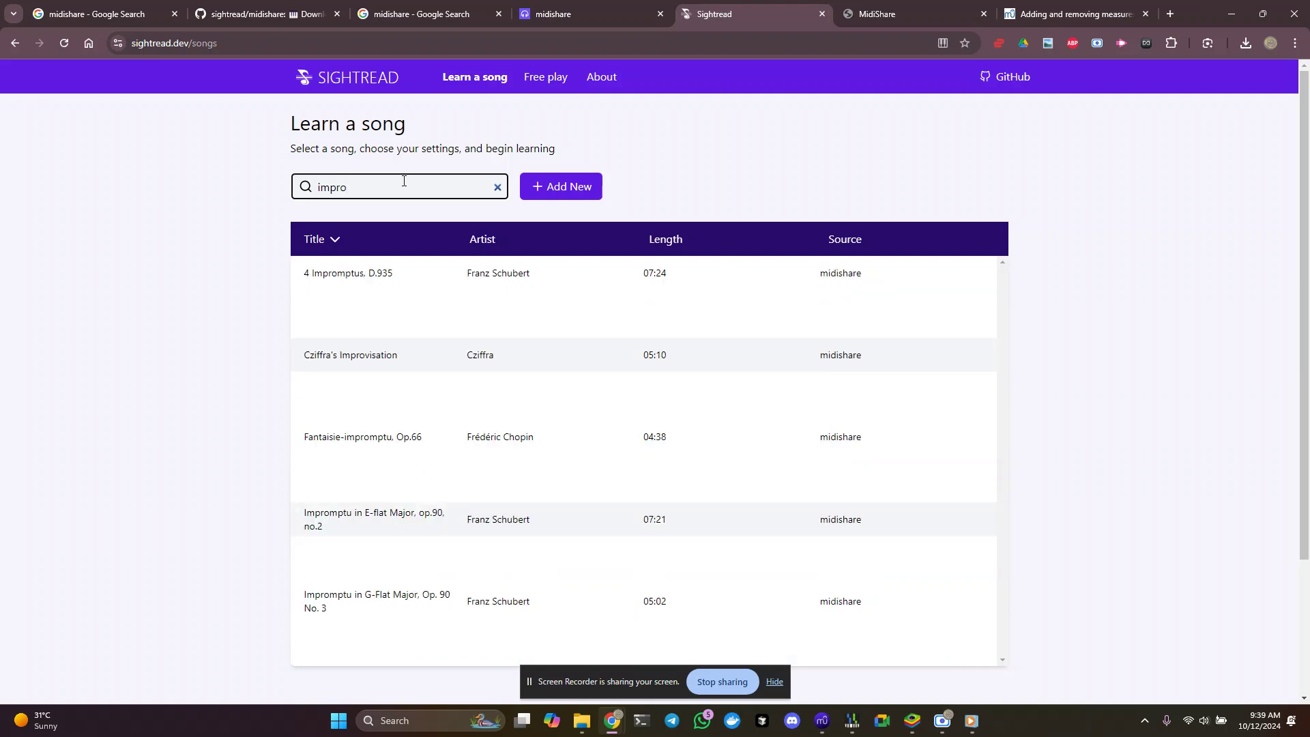
text(v)
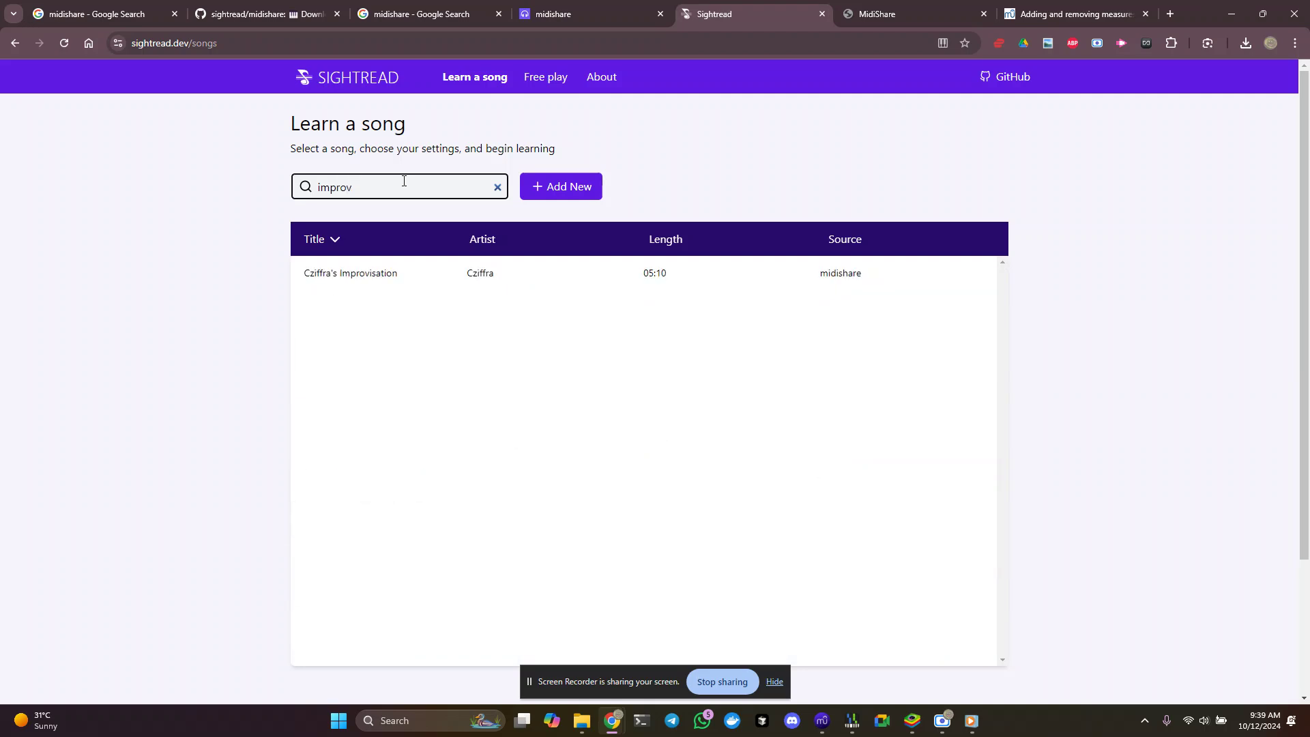
key(BackSpace)
key(BackSpace)
key(BackSpace)
key(BackSpace)
key(BackSpace)
key(BackSpace)
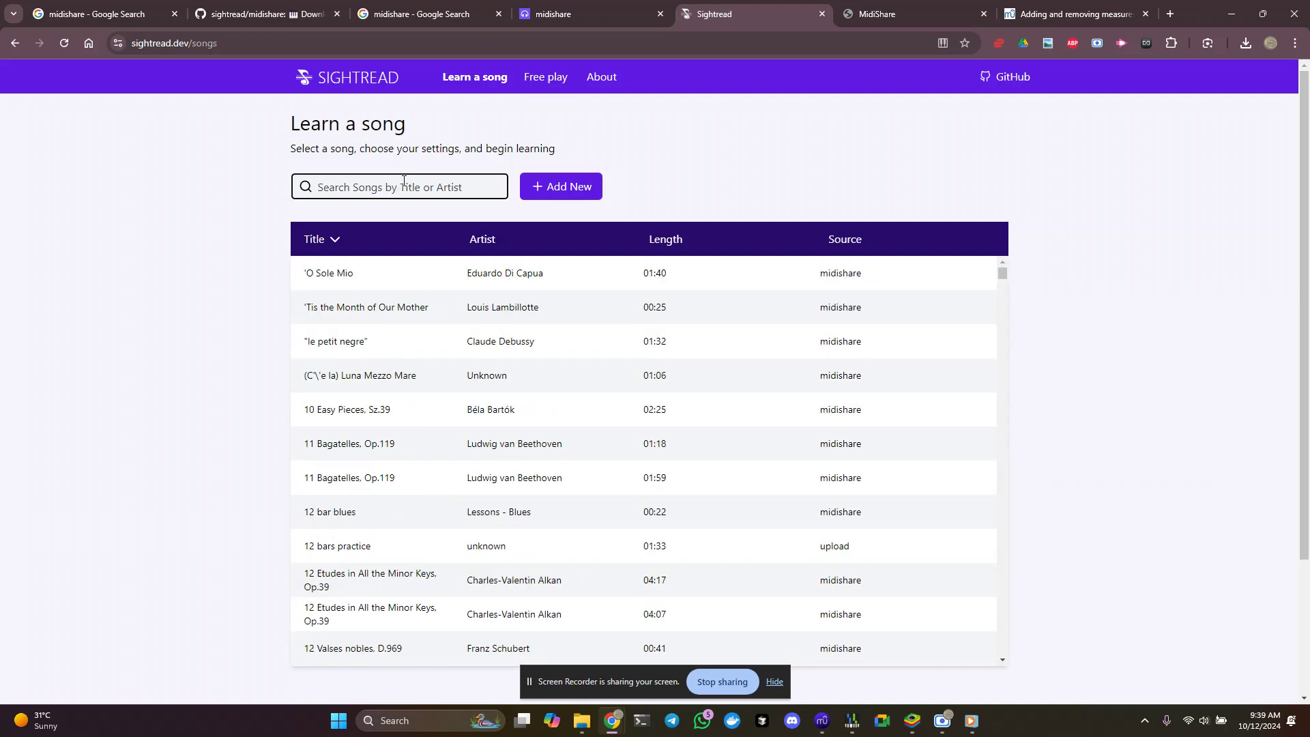
text(12)
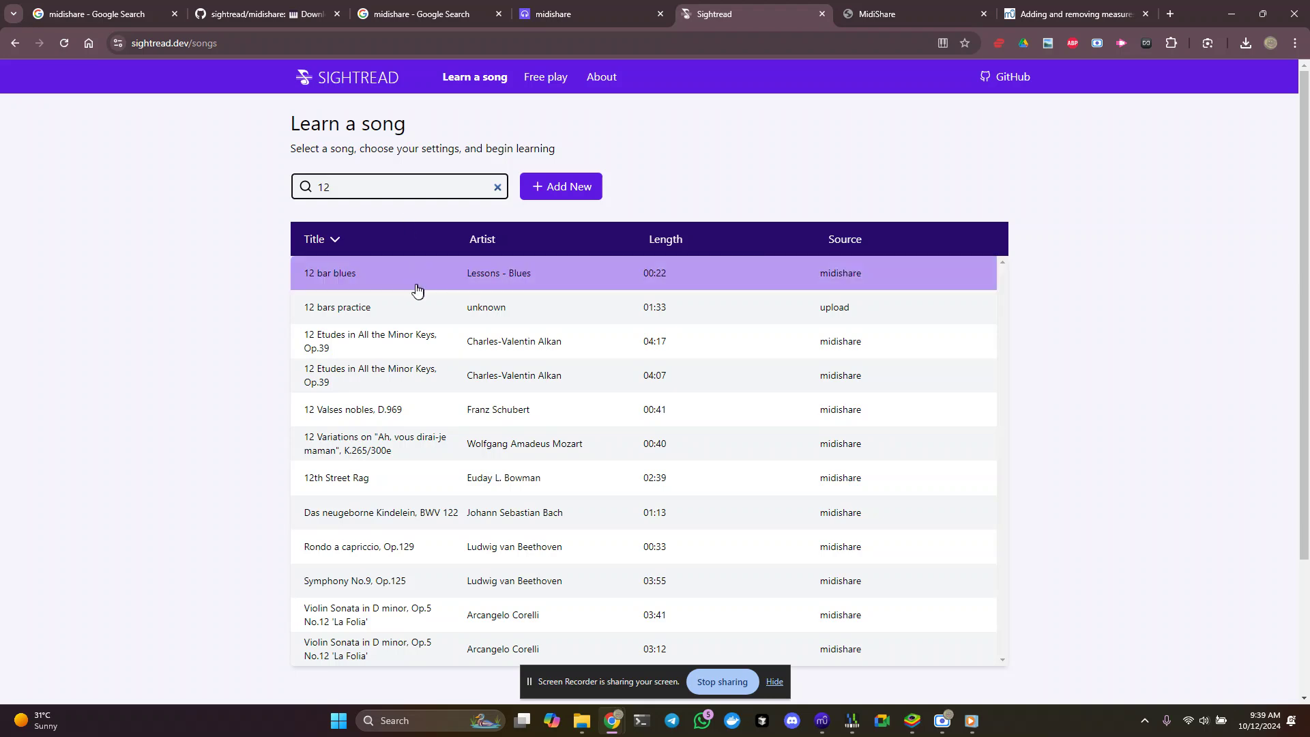
click(344, 309)
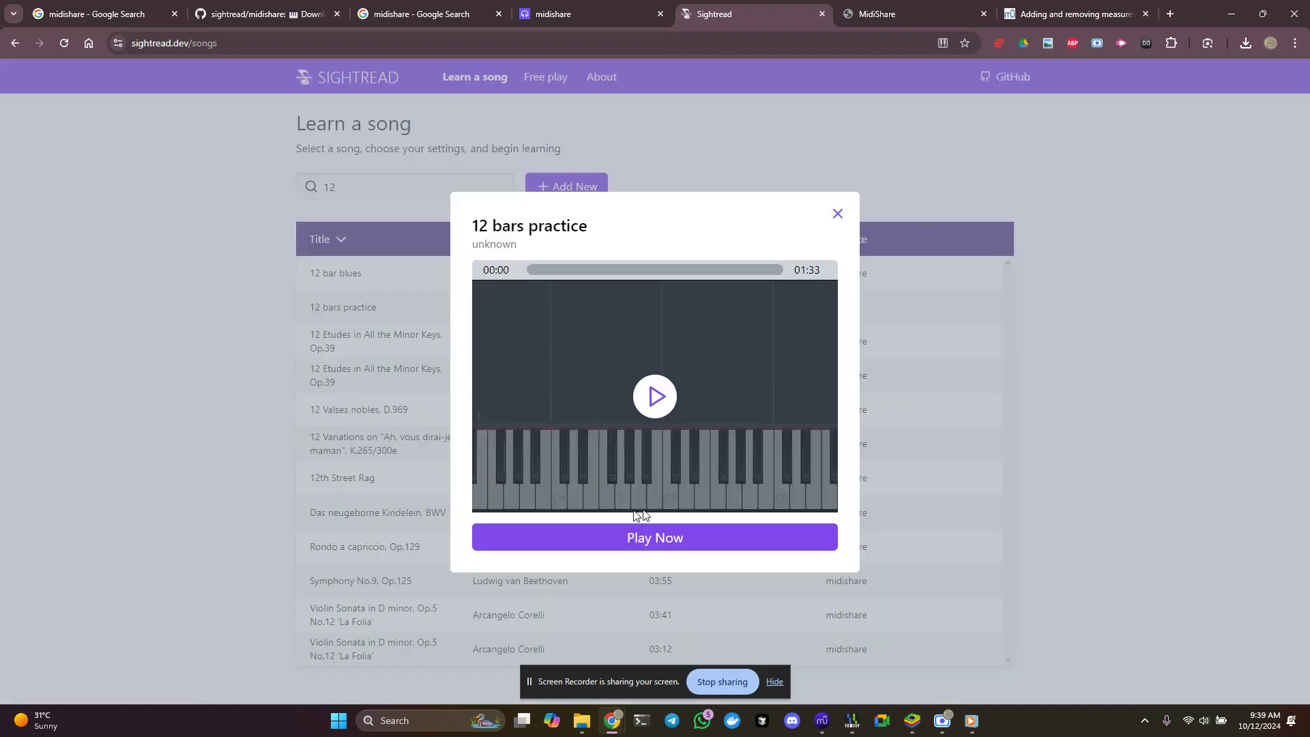
Open 12 bars practice in the full practice player and start playback
click(664, 546)
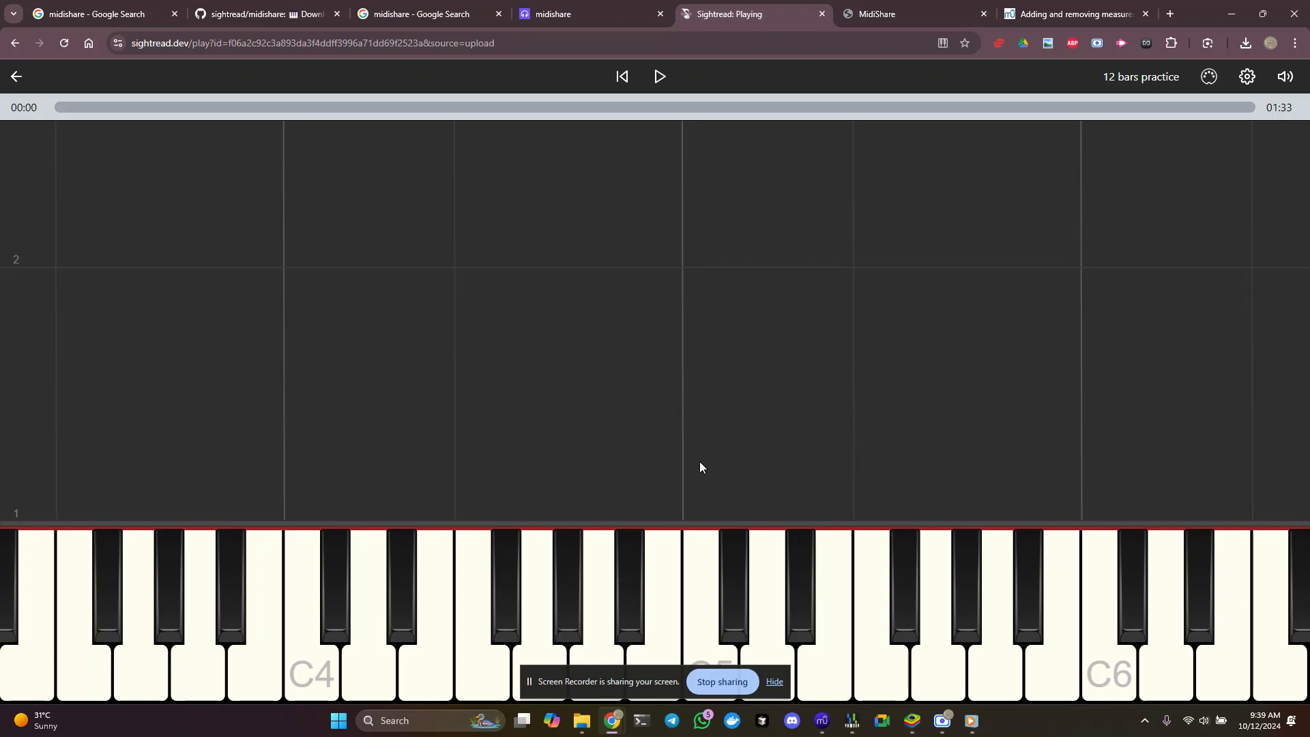
click(660, 76)
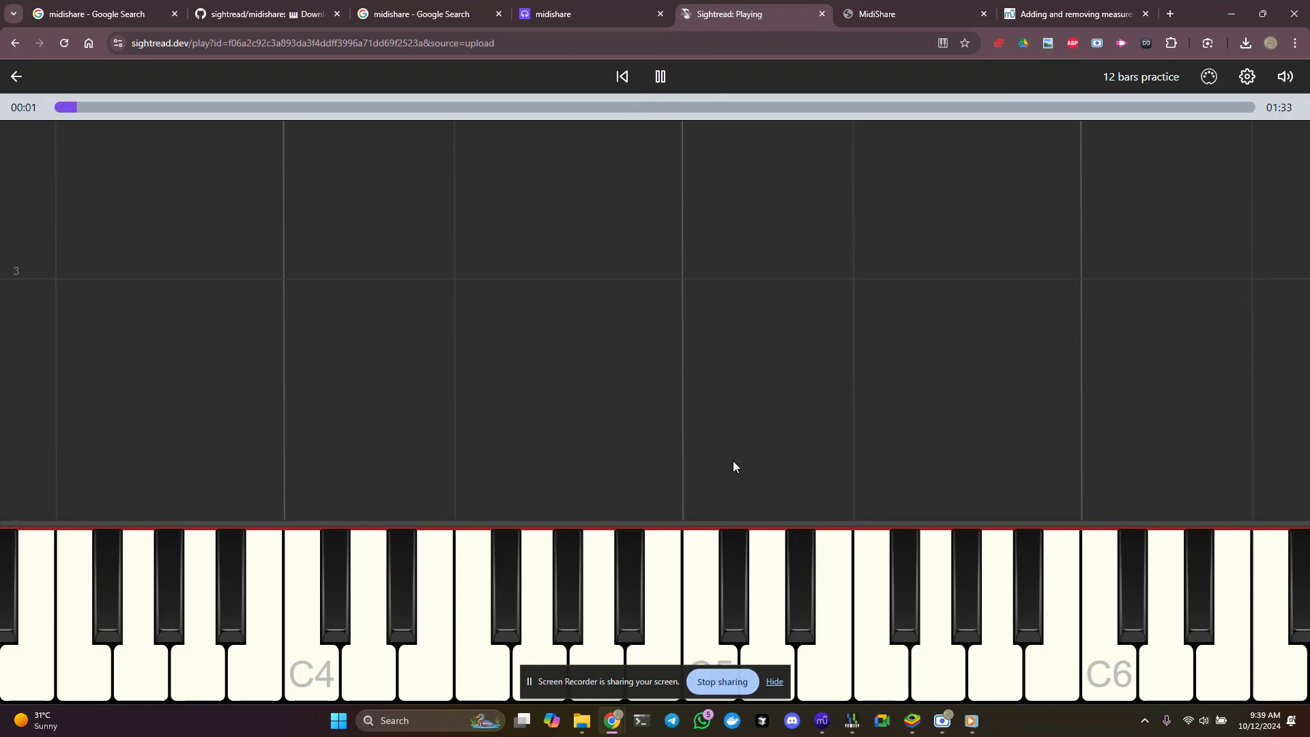